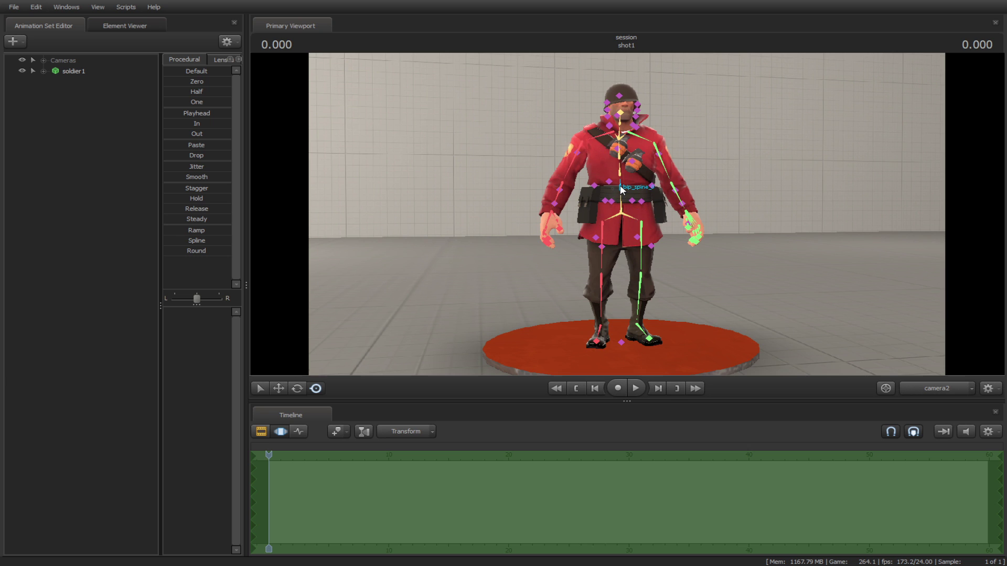
Select the soldier's bip_spine_0 control and try bending the upper body across the whole timeline
{"action": "left_click", "coordinate": [620, 186]}
{"action": "left_click_drag", "start_coordinate": [628, 175], "coordinate": [624, 215]}
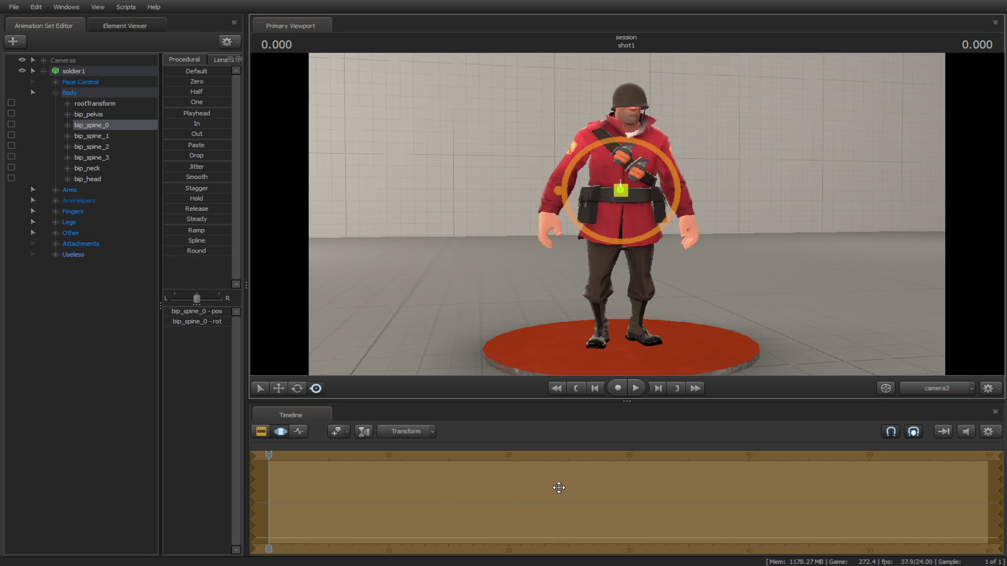
{"action": "left_click", "coordinate": [559, 489]}
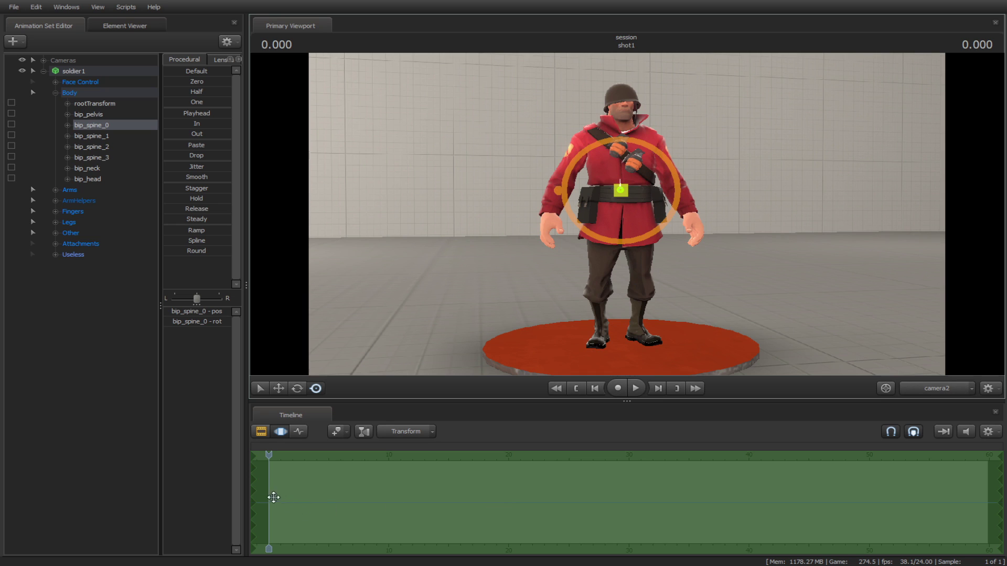
Restrict the time selection to about 15 to 31 seconds, and reset it to cover the whole timeline
{"action": "left_click_drag", "start_coordinate": [251, 487], "coordinate": [462, 483]}
{"action": "left_click_drag", "start_coordinate": [999, 487], "coordinate": [679, 501]}
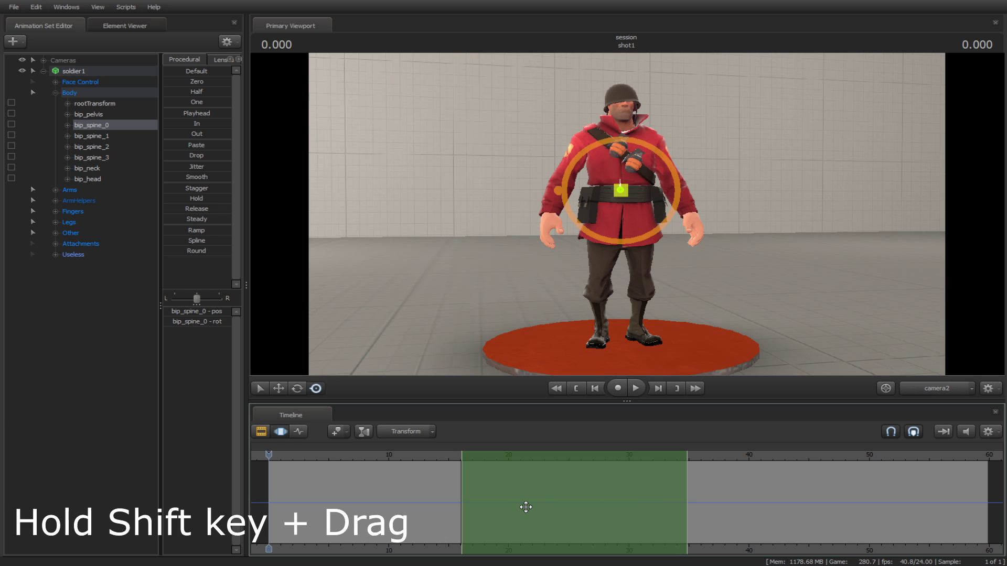
{"action": "left_click_drag", "start_coordinate": [452, 507], "coordinate": [636, 508], "text": "shift"}
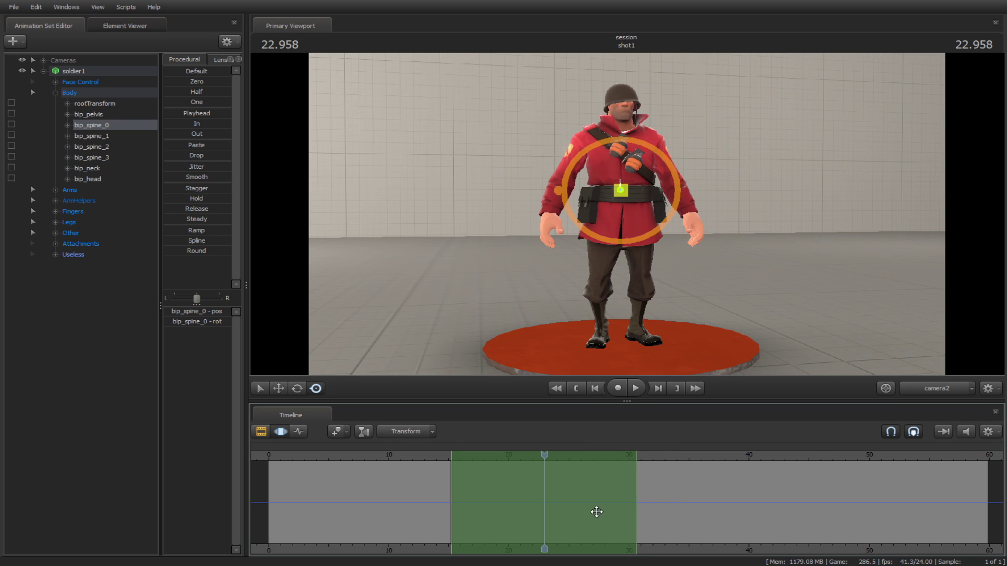
{"action": "key", "text": "ctrl+a"}
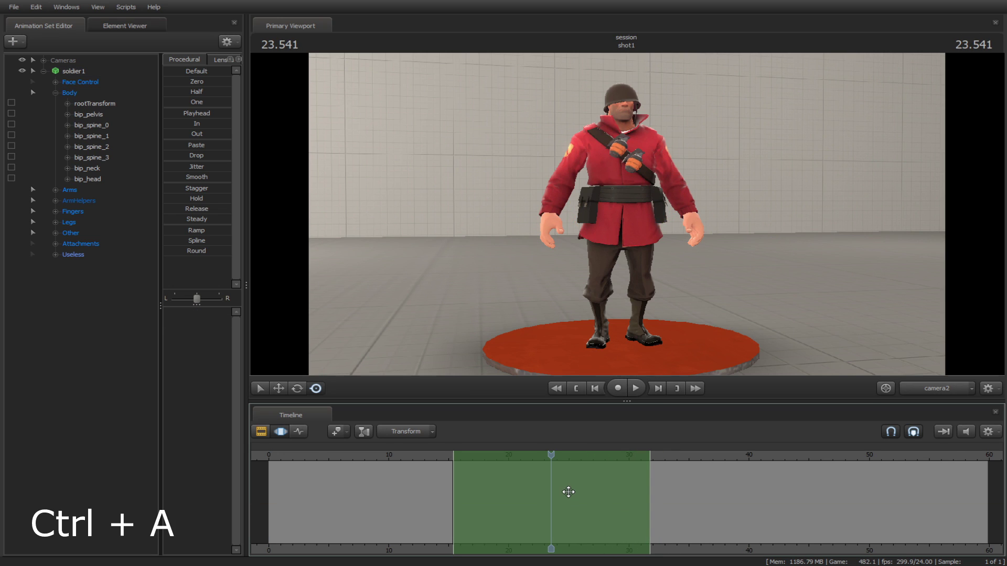
{"action": "key", "text": "ctrl+a"}
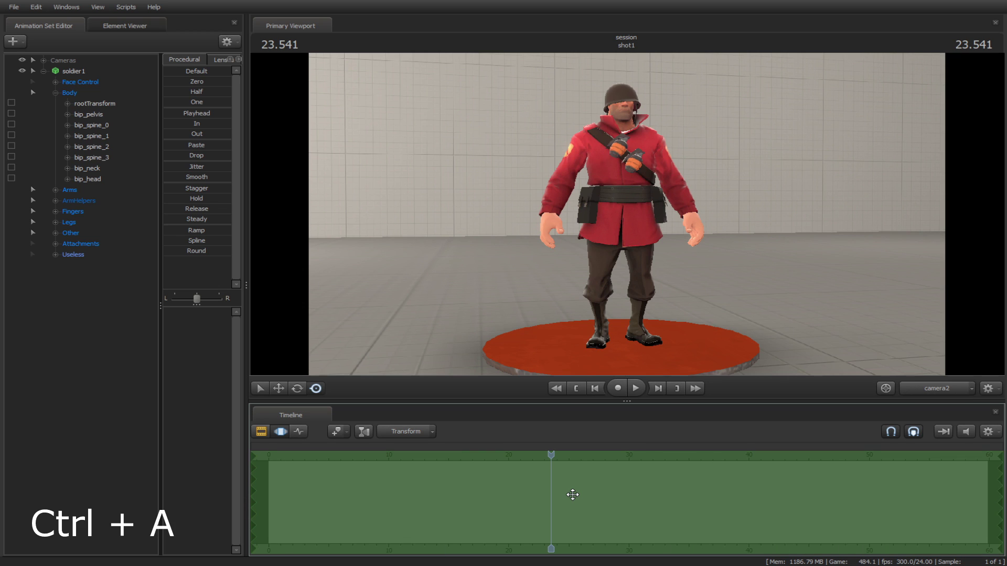
Shrink the time selection to about 18 to 35 seconds around the playhead, and widen its falloff to about 12 and 45 seconds
{"action": "scroll", "coordinate": [628, 488], "scroll_direction": "down", "scroll_amount": 5, "text": "shift"}
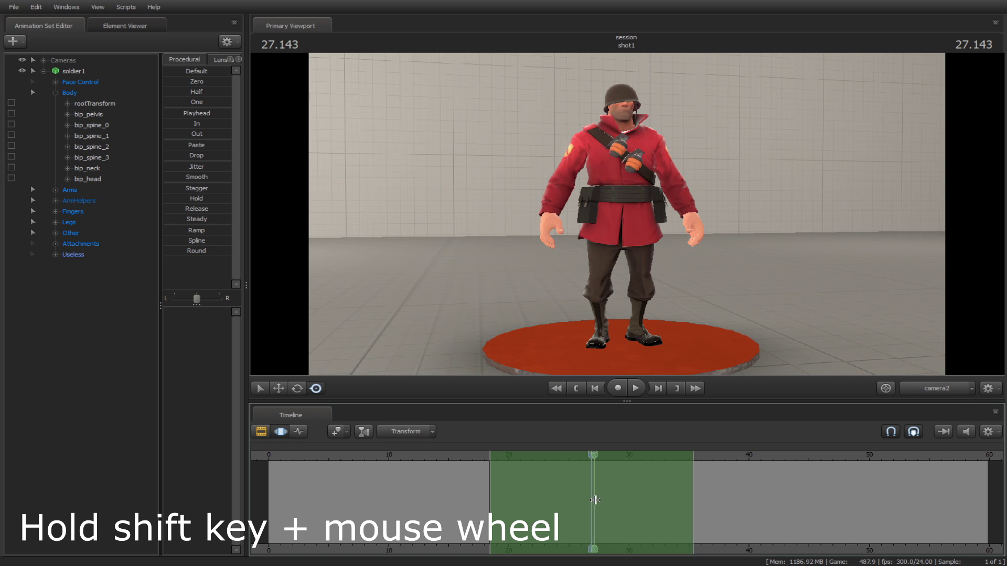
{"action": "scroll", "coordinate": [600, 500], "scroll_direction": "up", "scroll_amount": 2, "text": "ctrl"}
{"action": "scroll", "coordinate": [600, 500], "scroll_direction": "up", "scroll_amount": 8, "text": "shift"}
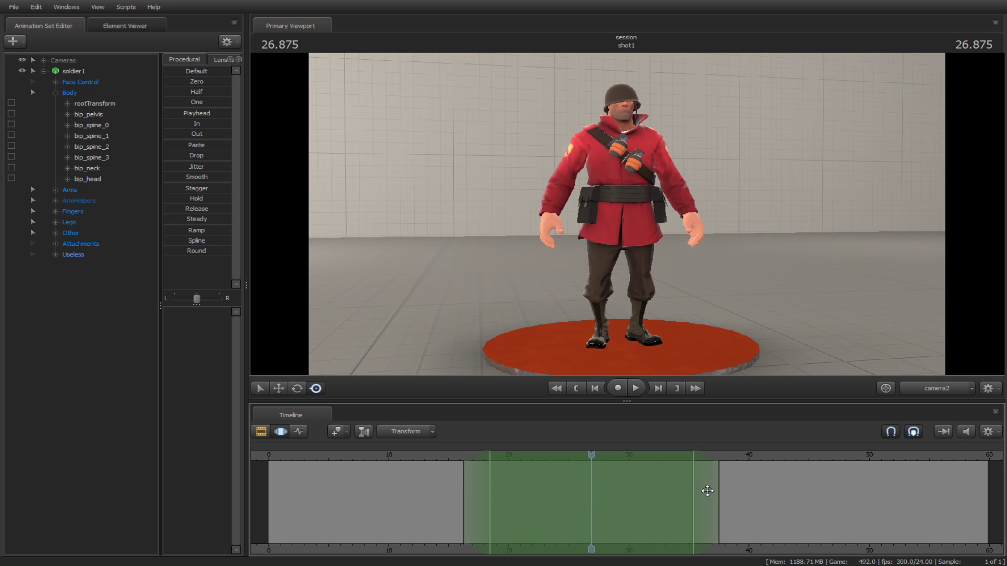
{"action": "left_click_drag", "start_coordinate": [714, 492], "coordinate": [807, 490]}
{"action": "left_click_drag", "start_coordinate": [458, 490], "coordinate": [418, 490]}
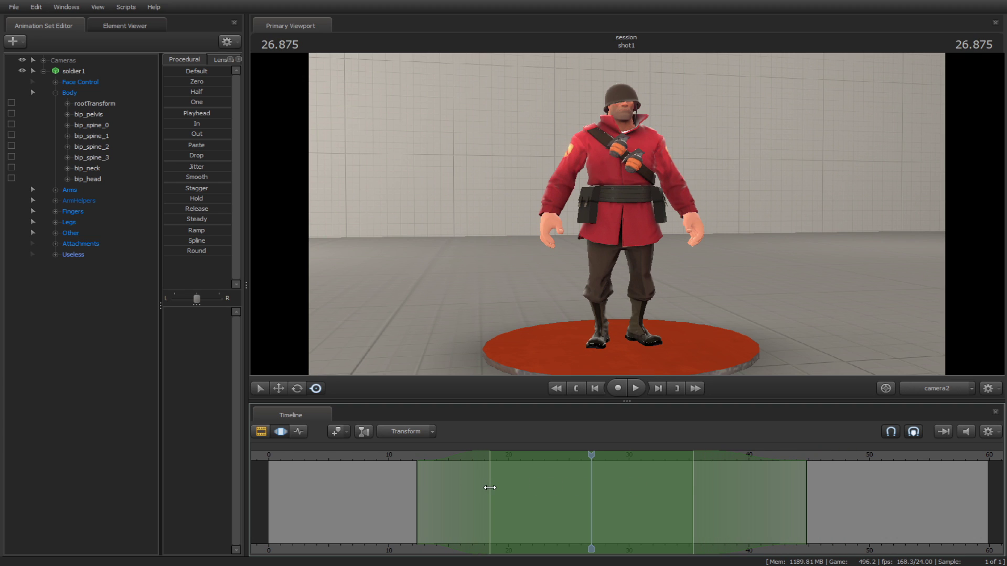
{"action": "left_click_drag", "start_coordinate": [501, 488], "coordinate": [578, 480]}
{"action": "key", "text": "Escape"}
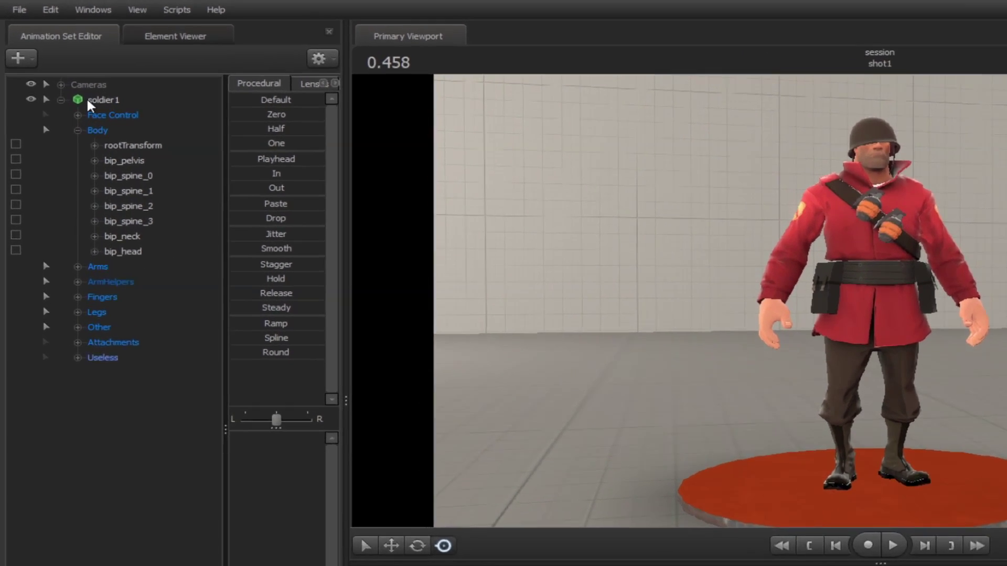
Start importing a sequence for the whole soldier1 animation set and choose run_MELEE
{"action": "left_click", "coordinate": [64, 71]}
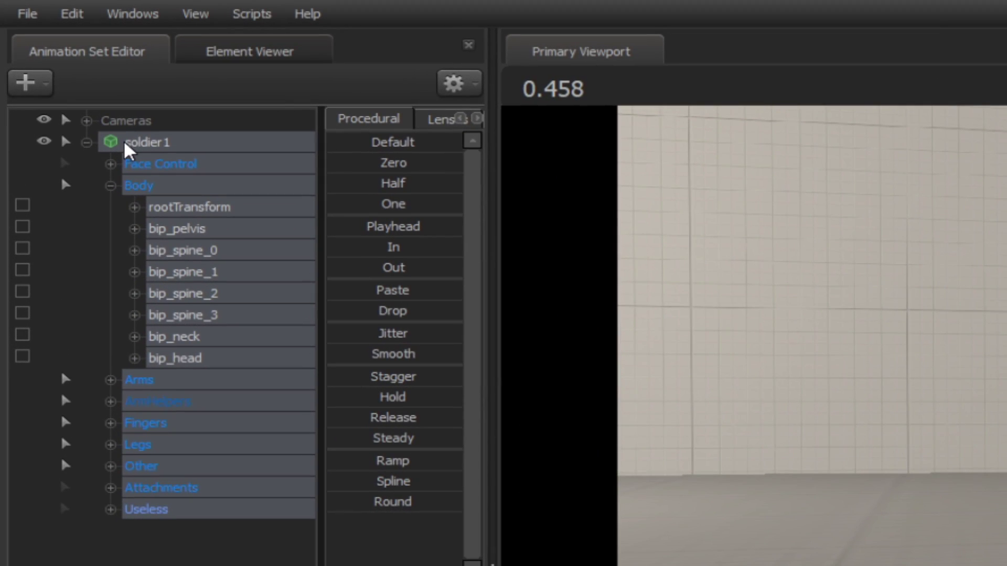
{"action": "right_click", "coordinate": [186, 259]}
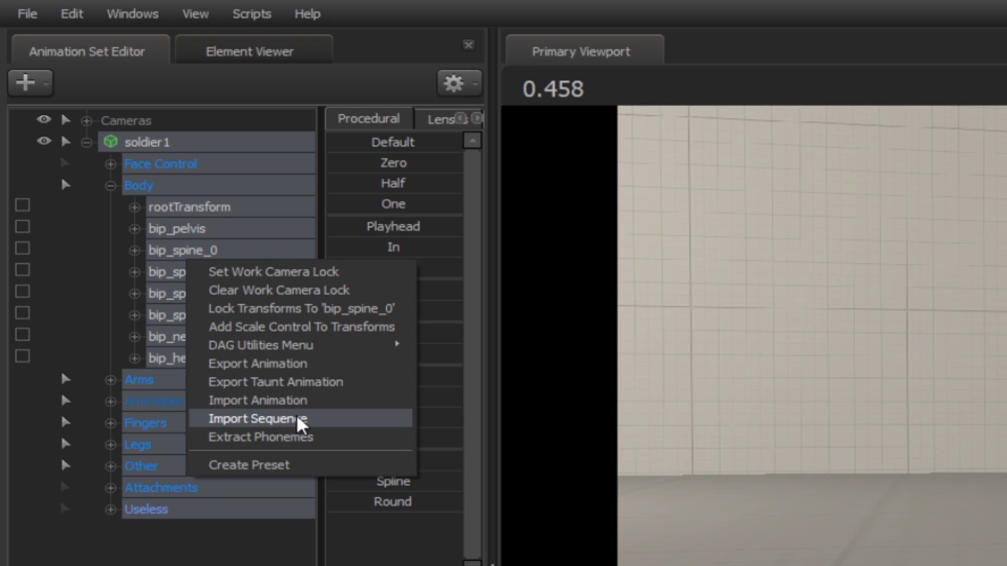
{"action": "left_click", "coordinate": [240, 420]}
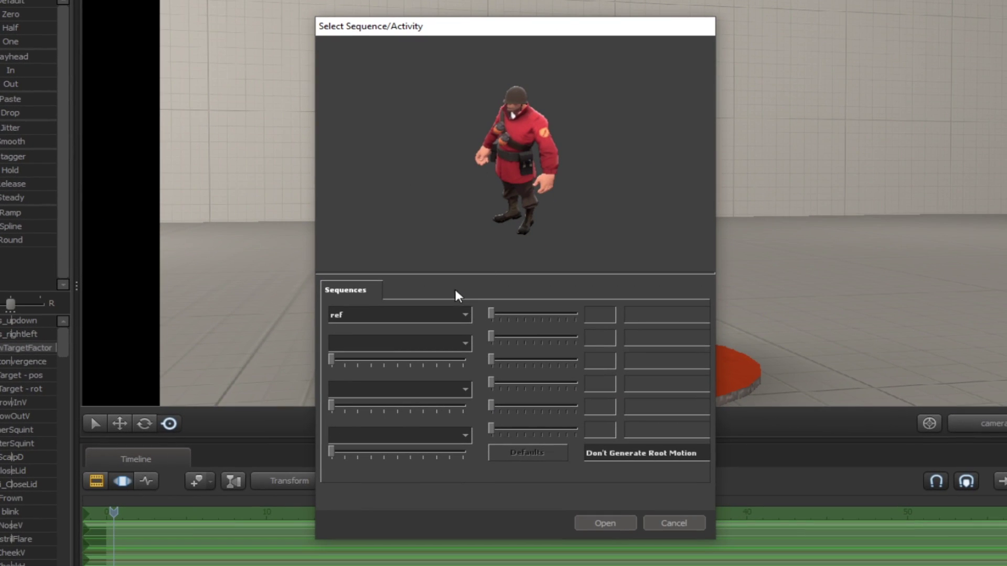
{"action": "left_click", "coordinate": [415, 318]}
{"action": "scroll", "coordinate": [423, 362], "scroll_direction": "down", "scroll_amount": 5}
{"action": "scroll", "coordinate": [426, 367], "scroll_direction": "down", "scroll_amount": 6}
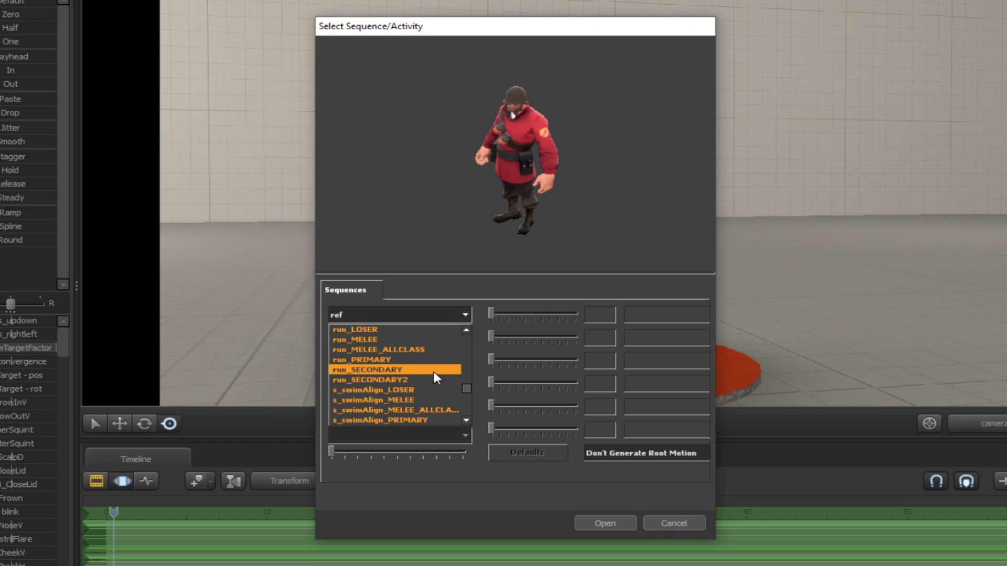
{"action": "scroll", "coordinate": [386, 379], "scroll_direction": "down", "scroll_amount": 1}
{"action": "left_click", "coordinate": [366, 369]}
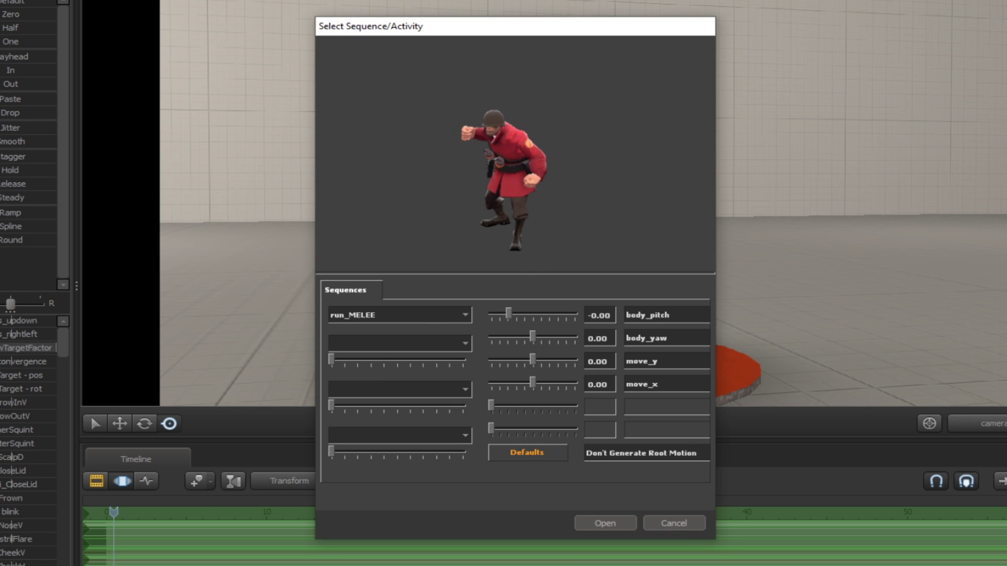
Set move_x to 1.00 and root motion to Pose Params Drive Root, and import the run_MELEE sequence
{"action": "left_click_drag", "start_coordinate": [535, 391], "coordinate": [596, 375]}
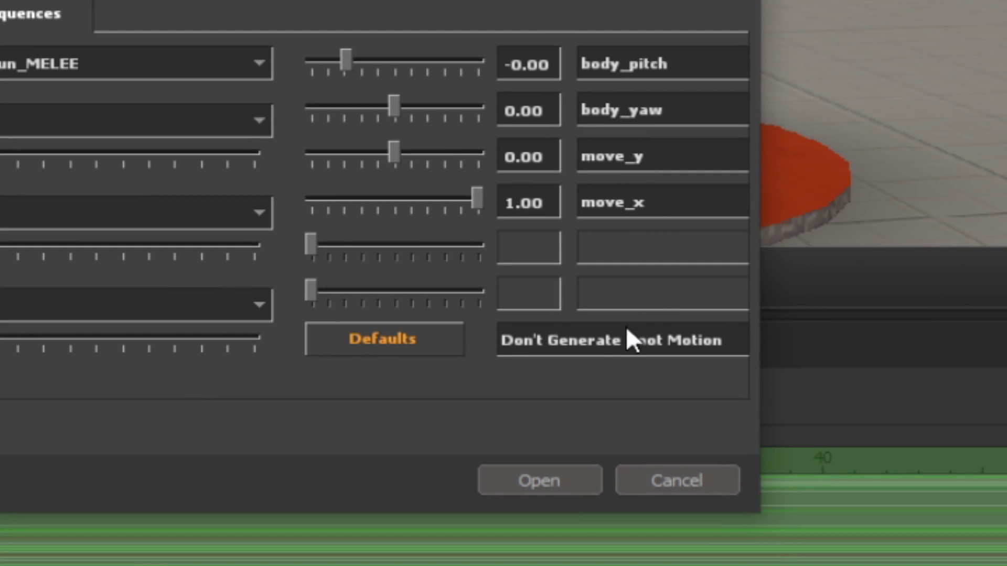
{"action": "left_click", "coordinate": [615, 342]}
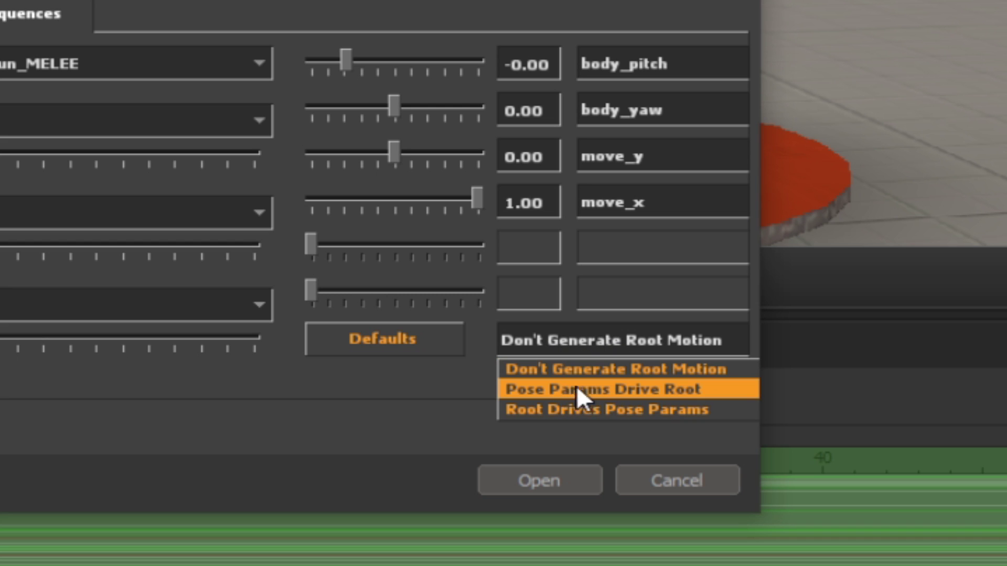
{"action": "left_click", "coordinate": [624, 388]}
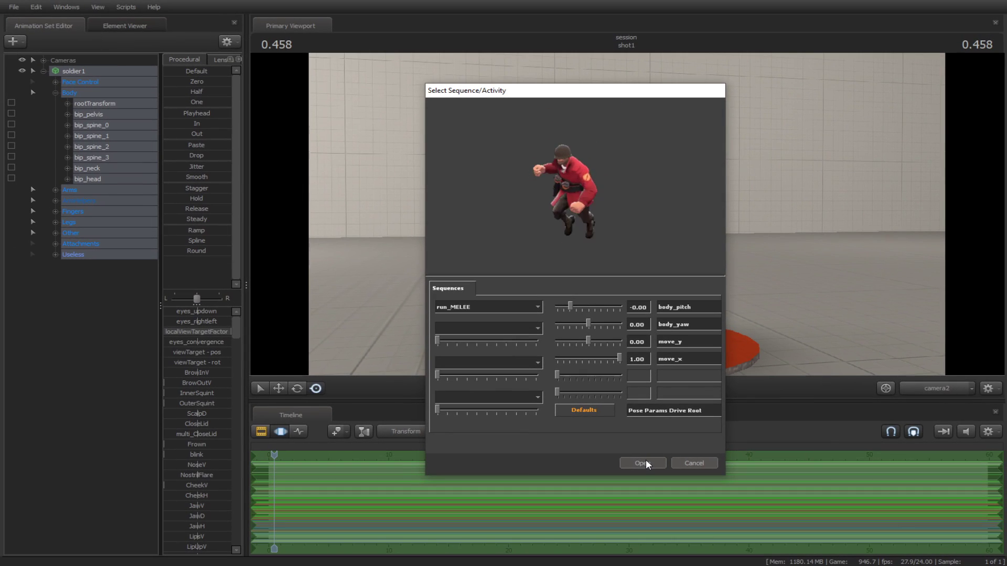
{"action": "left_click", "coordinate": [553, 480]}
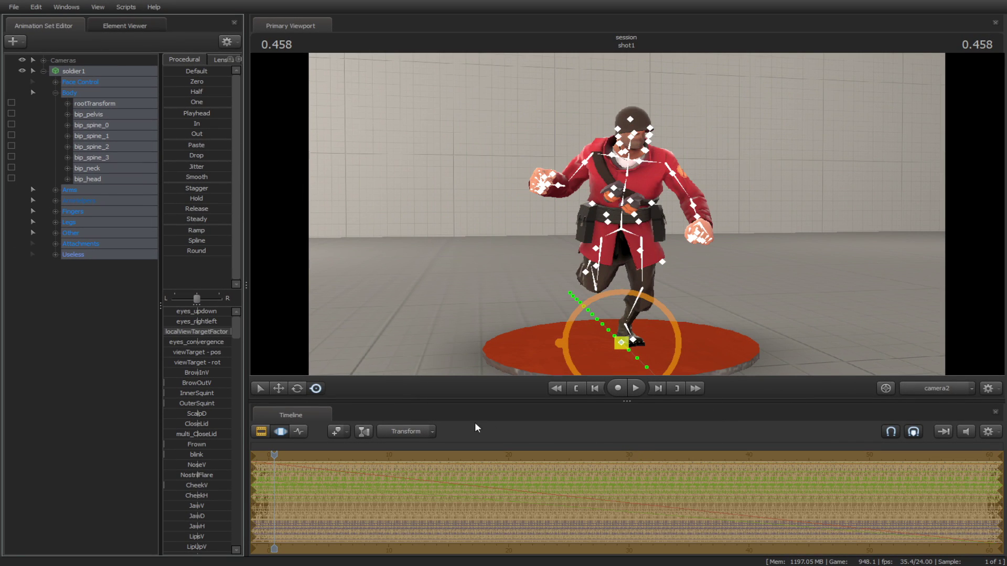
{"action": "left_click", "coordinate": [146, 400]}
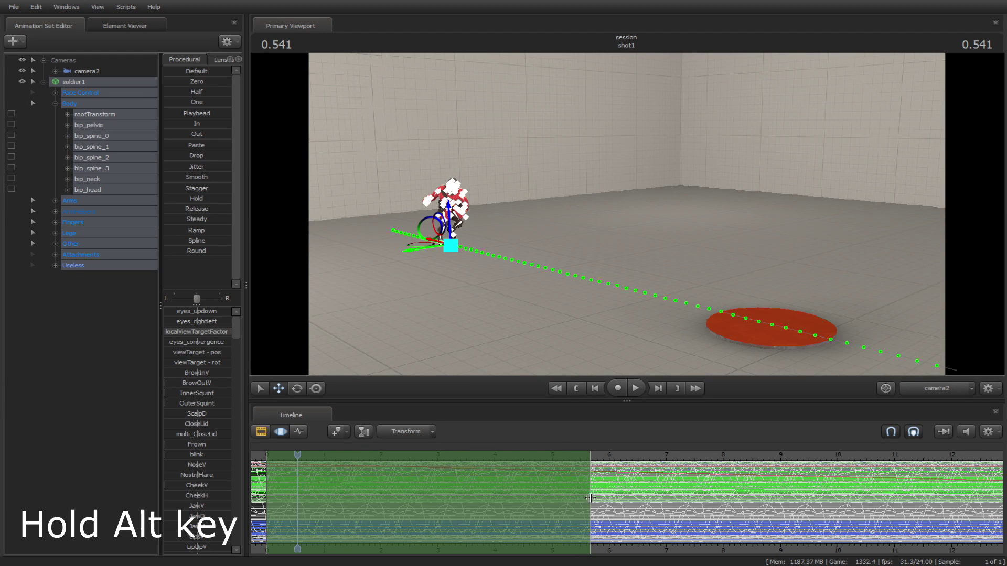
Try slowing the run by stretching the end of its selected animation to about 11.9 seconds, and preview it
{"action": "left_click_drag", "start_coordinate": [592, 492], "coordinate": [944, 473], "text": "alt"}
{"action": "key", "text": "space"}
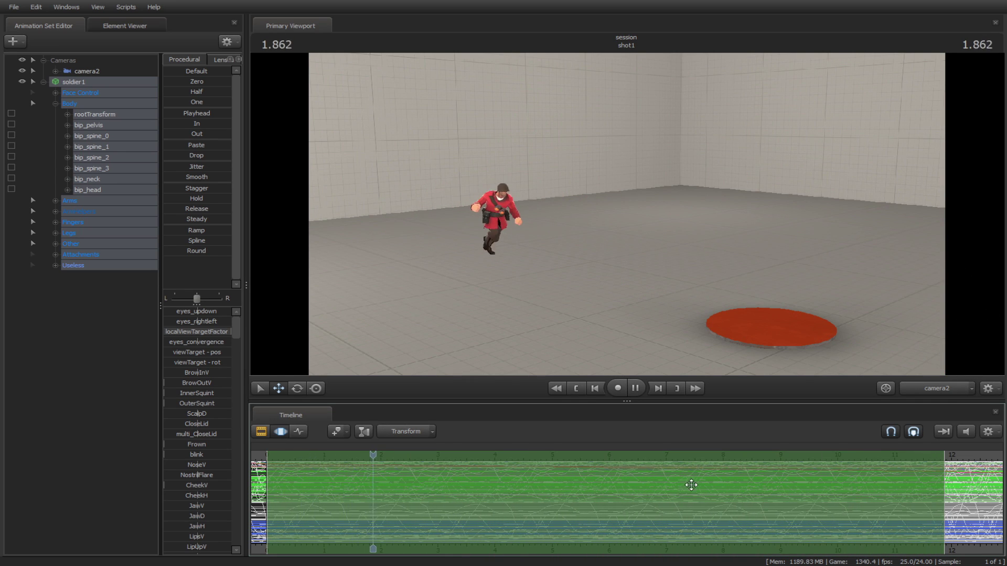
{"action": "key", "text": "space"}
{"action": "key", "text": "ctrl+z"}
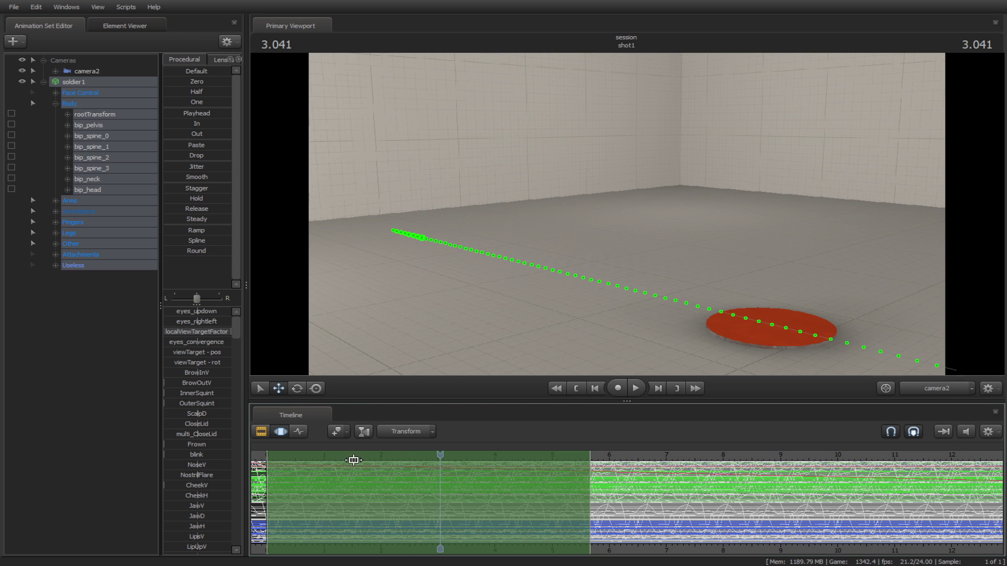
Try retiming the run with falloff reaching about 8.3 seconds by compressing the selection's end to about 1.4 seconds, and preview it
{"action": "left_click_drag", "start_coordinate": [274, 492], "coordinate": [450, 500], "text": "shift"}
{"action": "left_click_drag", "start_coordinate": [317, 494], "coordinate": [740, 493]}
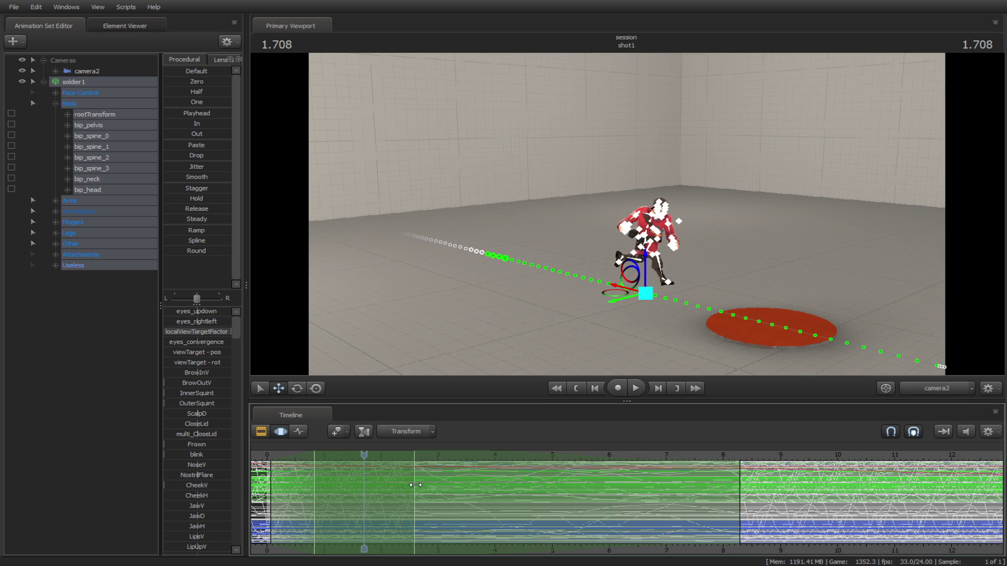
{"action": "left_click_drag", "start_coordinate": [415, 486], "coordinate": [345, 485]}
{"action": "left_click", "coordinate": [273, 452]}
{"action": "key", "text": "space"}
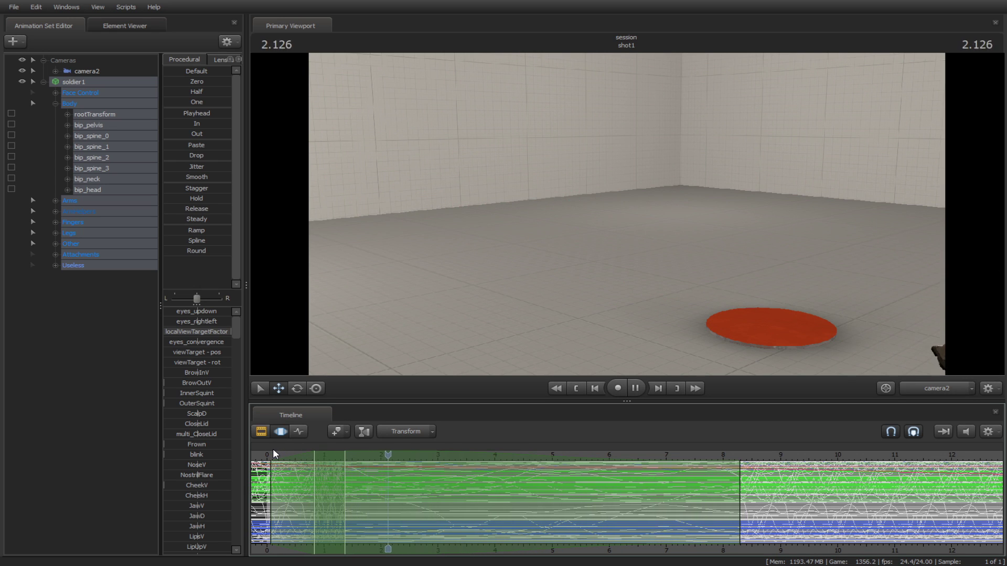
{"action": "key", "text": "space"}
Undo the run's retiming and selection changes until the time selection covers the whole timeline
{"action": "key", "text": "ctrl+z"}
{"action": "key", "text": "ctrl+z"}
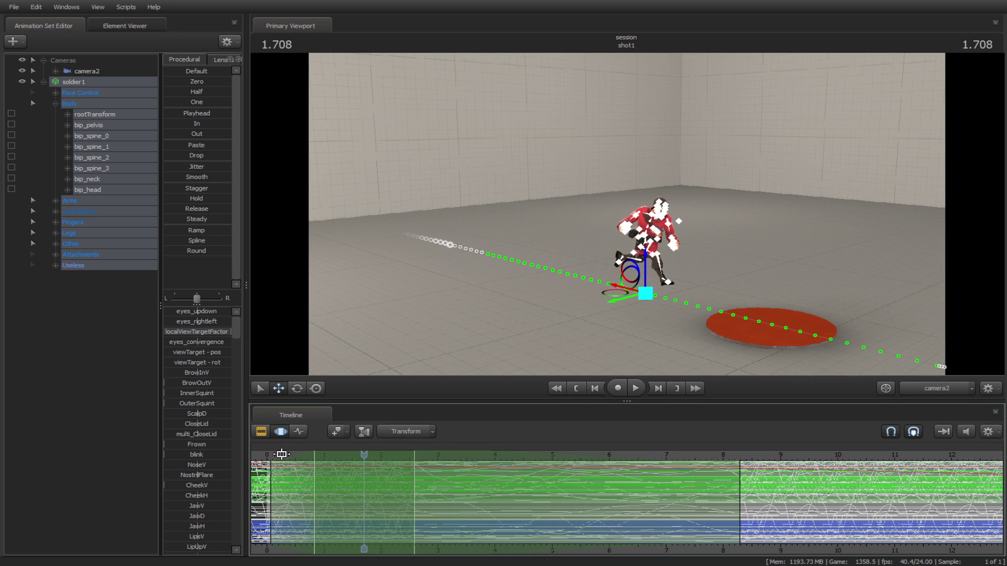
{"action": "key", "text": "ctrl+z"}
{"action": "key", "text": "ctrl+z"}
{"action": "key", "text": "ctrl+z"}
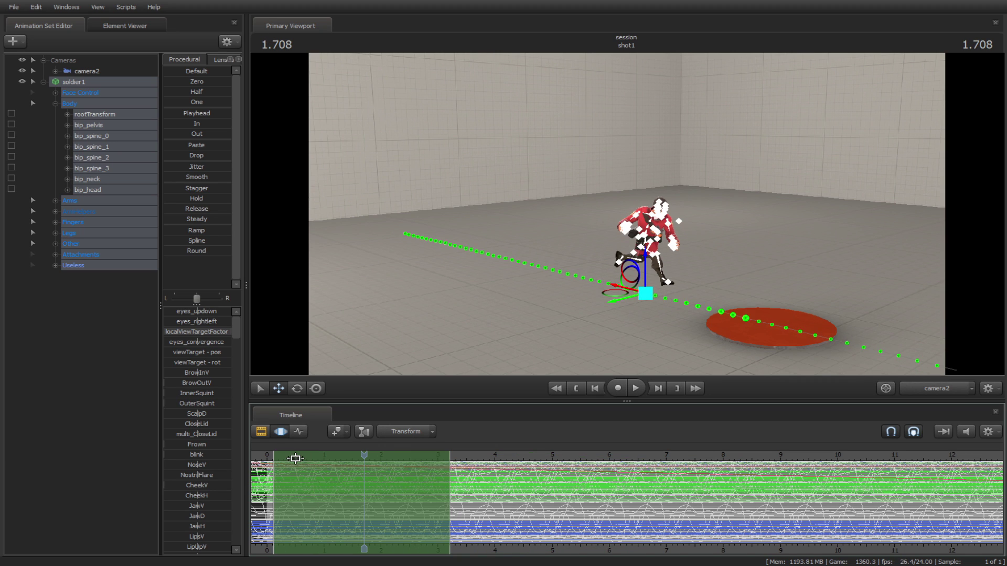
{"action": "key", "text": "ctrl+z"}
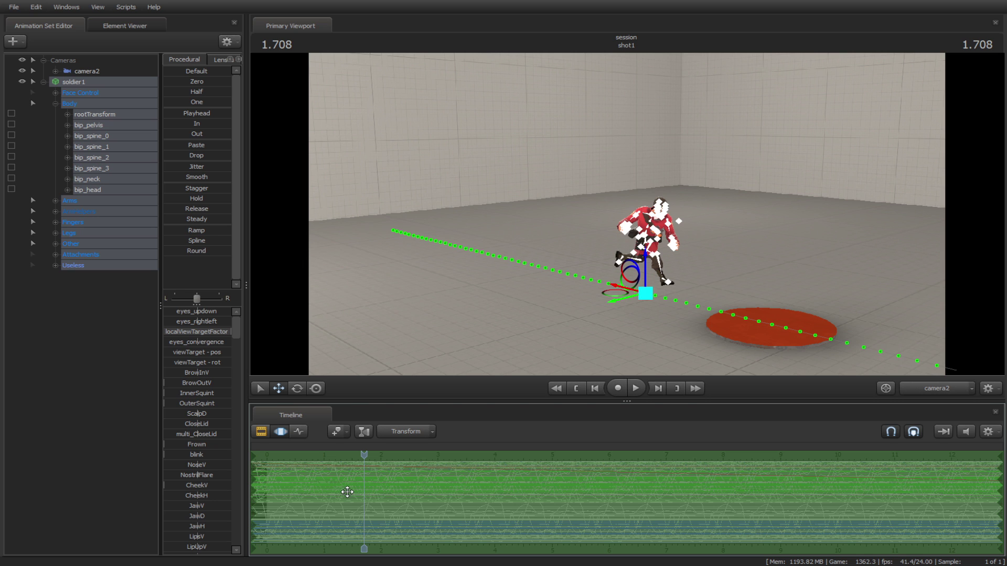
Deselect the soldier's controls and add a timeline bookmark at the playhead's 1.708-second position
{"action": "left_click", "coordinate": [115, 422]}
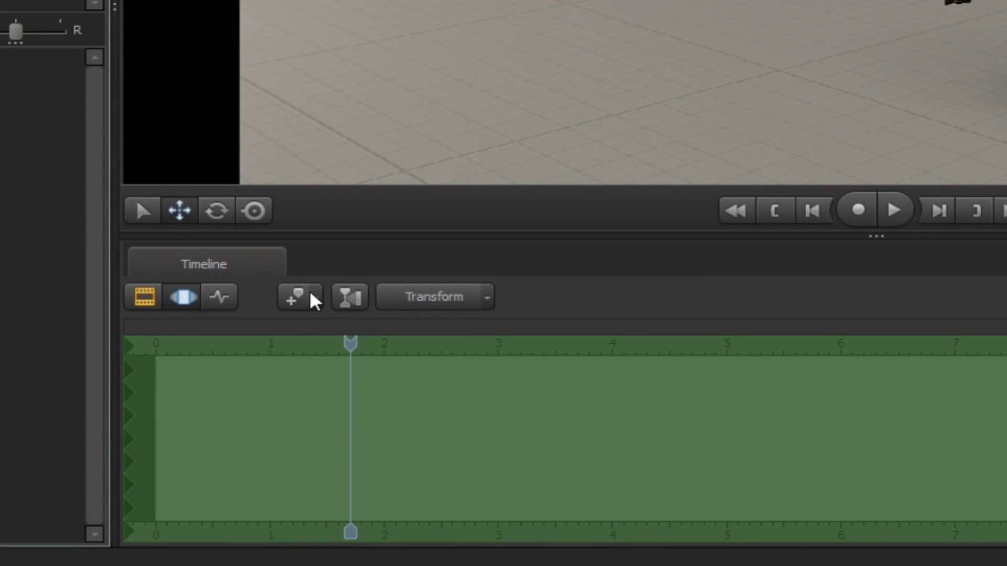
{"action": "left_click", "coordinate": [296, 302]}
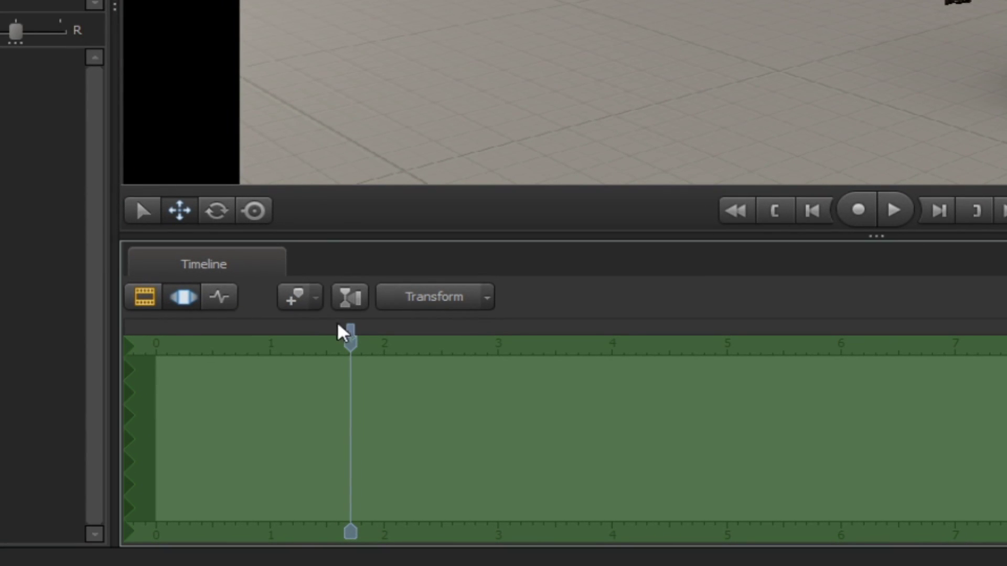
{"action": "left_click", "coordinate": [414, 336]}
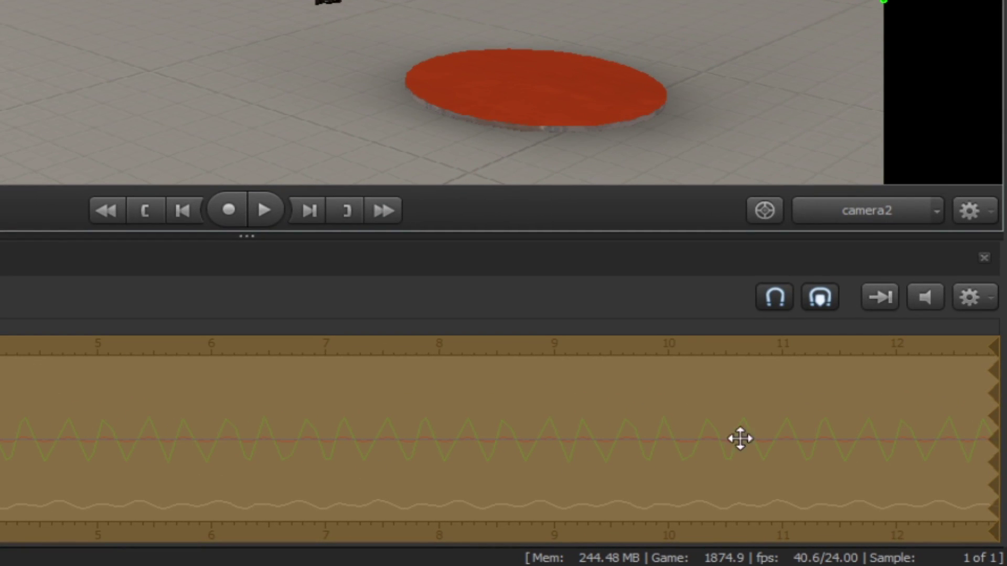
Disable the Floating Modification Layer option for the timeline, and test it by adjusting the soldier's bip_spine_0 control
{"action": "left_click", "coordinate": [979, 298]}
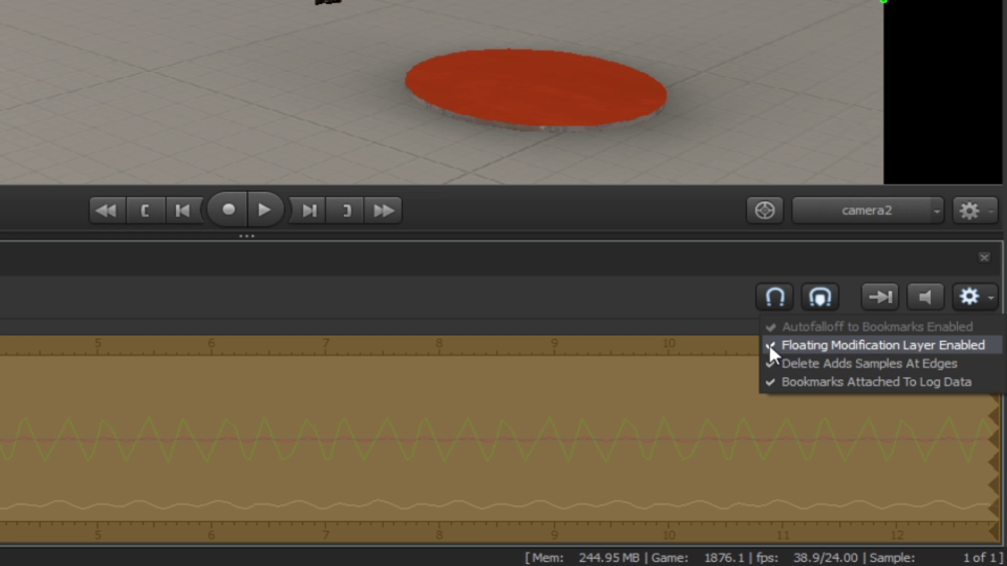
{"action": "left_click", "coordinate": [816, 342]}
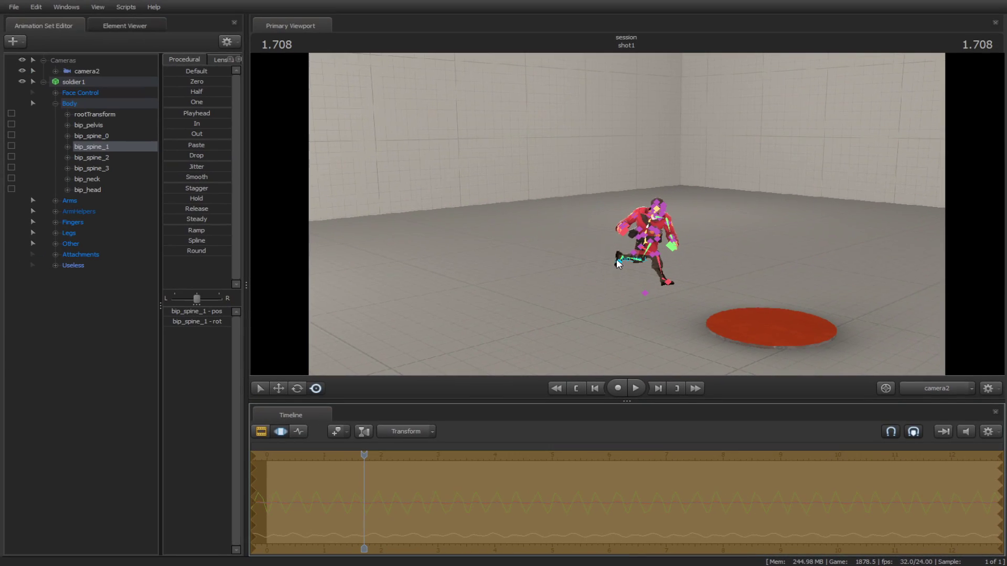
{"action": "left_click", "coordinate": [649, 224], "text": "ctrl"}
{"action": "mouse_move", "coordinate": [649, 227]}
{"action": "left_mouse_down"}
{"action": "mouse_move", "coordinate": [621, 218]}
{"action": "mouse_move", "coordinate": [650, 233]}
{"action": "left_mouse_up"}
{"action": "left_click", "coordinate": [659, 234]}
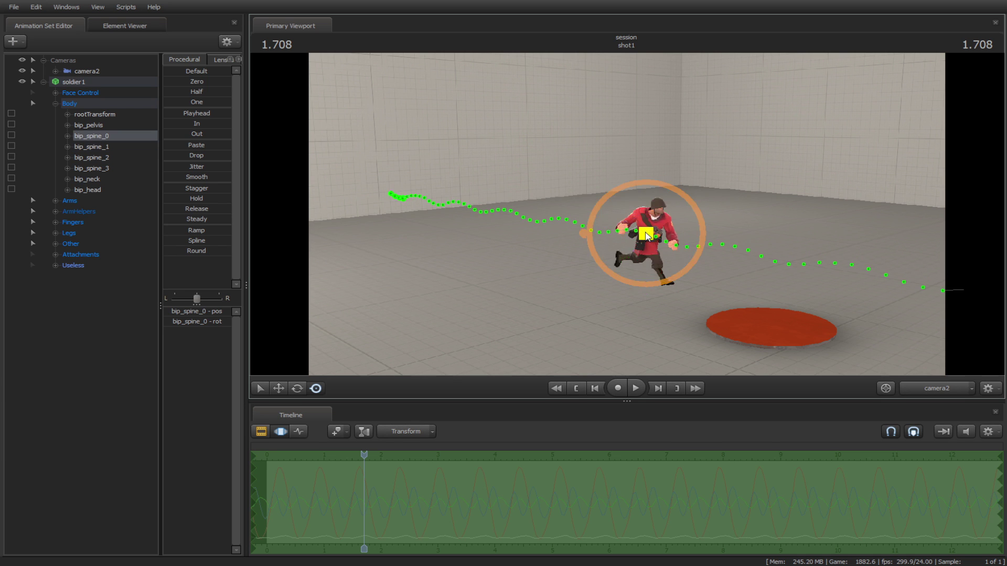
Try rotating the soldier's rootTransform around its vertical axis using the Transform manipulation mode
{"action": "key", "text": "ctrl"}
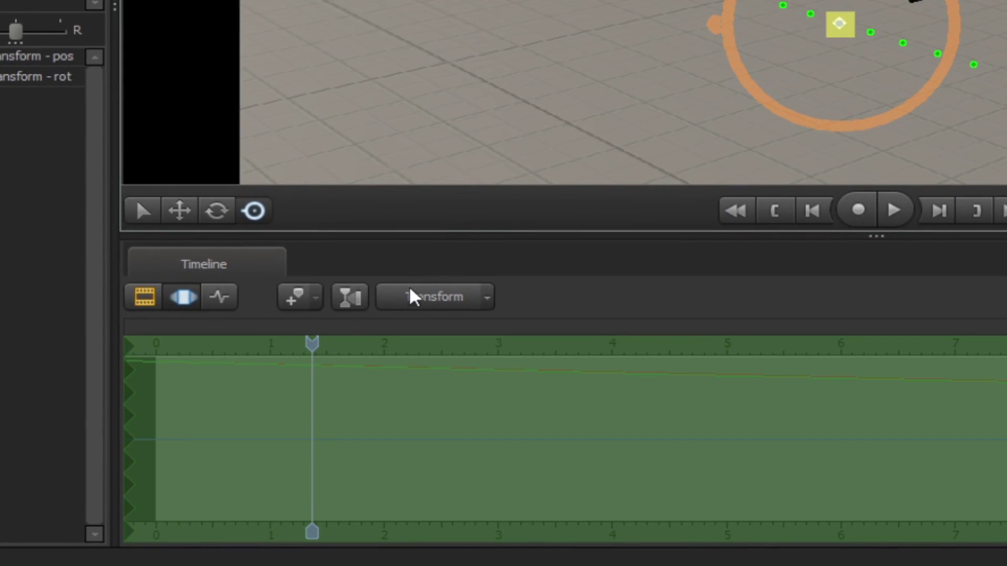
{"action": "left_click", "coordinate": [417, 298]}
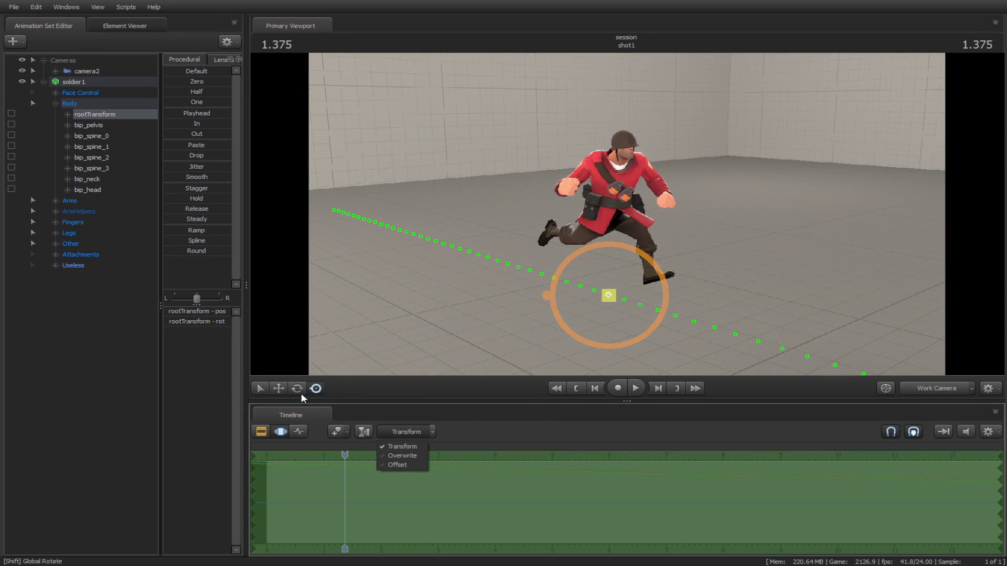
{"action": "left_click", "coordinate": [216, 211]}
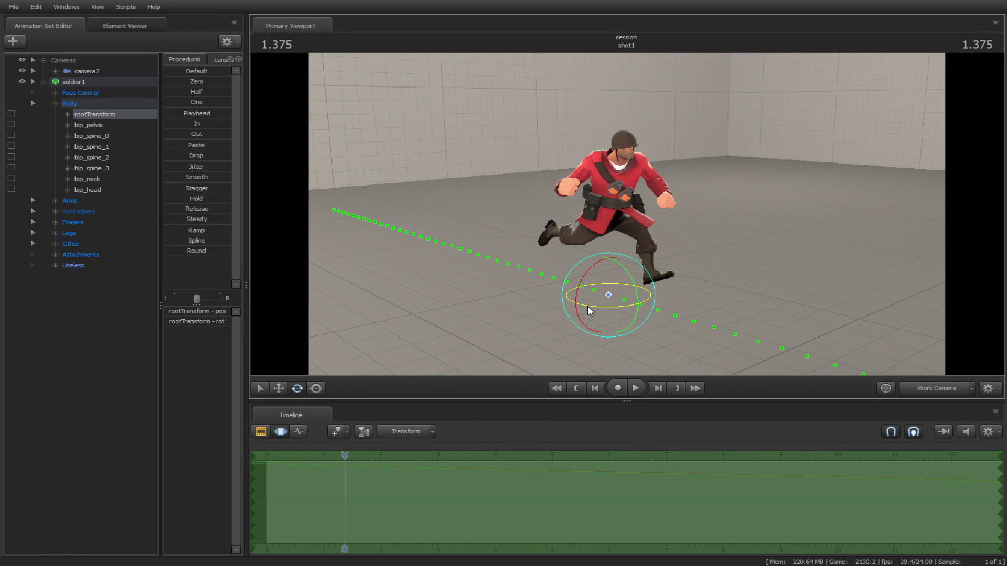
{"action": "mouse_move", "coordinate": [588, 308]}
{"action": "left_mouse_down"}
{"action": "mouse_move", "coordinate": [672, 293]}
{"action": "mouse_move", "coordinate": [621, 309]}
{"action": "mouse_move", "coordinate": [563, 298]}
{"action": "mouse_move", "coordinate": [612, 317]}
{"action": "mouse_move", "coordinate": [593, 309]}
{"action": "left_mouse_up"}
Switch the manipulation mode to Overwrite and try rotating the soldier's rootTransform with it
{"action": "left_click", "coordinate": [401, 431]}
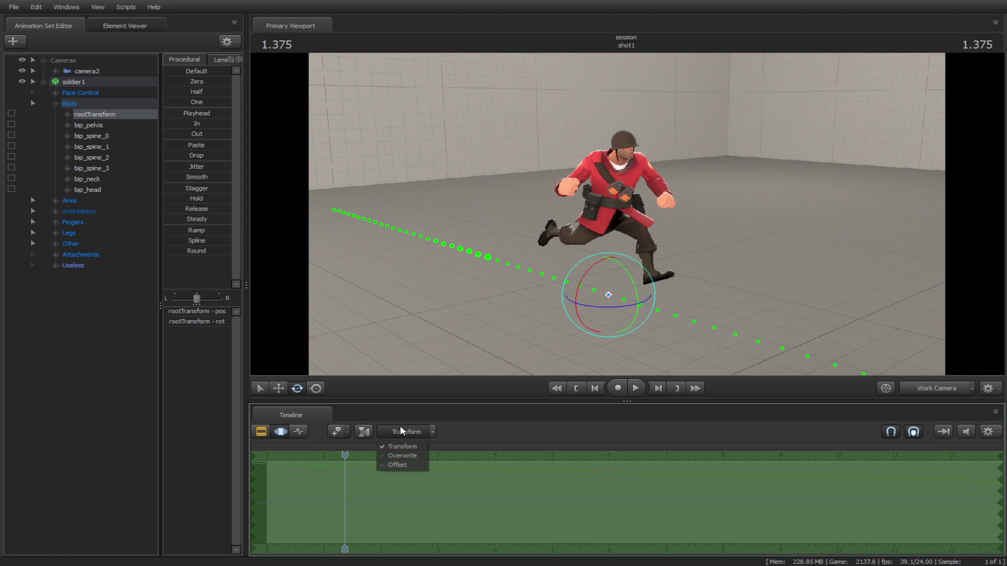
{"action": "left_click", "coordinate": [403, 456]}
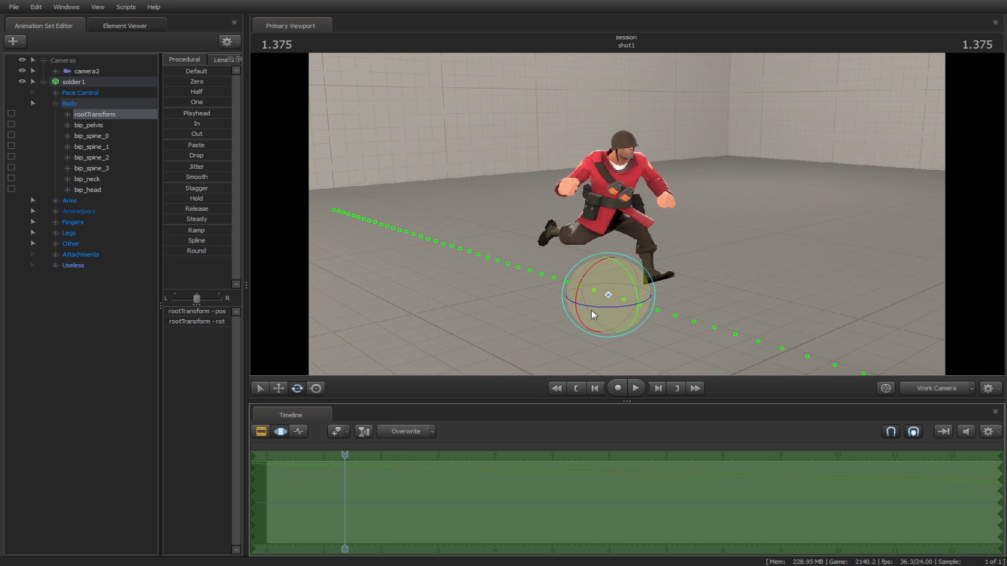
{"action": "left_click_drag", "start_coordinate": [591, 310], "coordinate": [606, 326]}
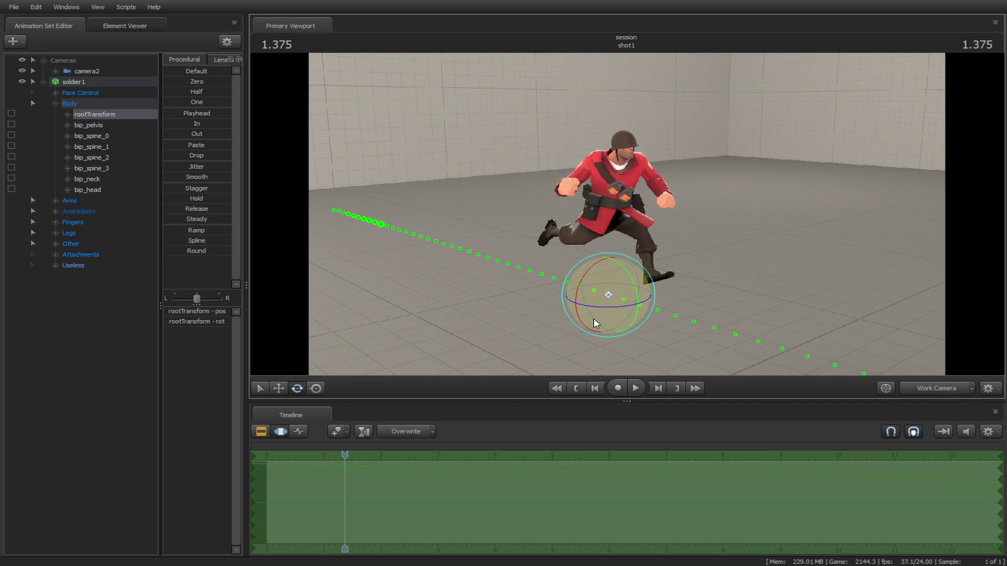
Switch the manipulation mode to Offset, try rotating the soldier's rootTransform with it, and undo the rotation
{"action": "left_click", "coordinate": [397, 432]}
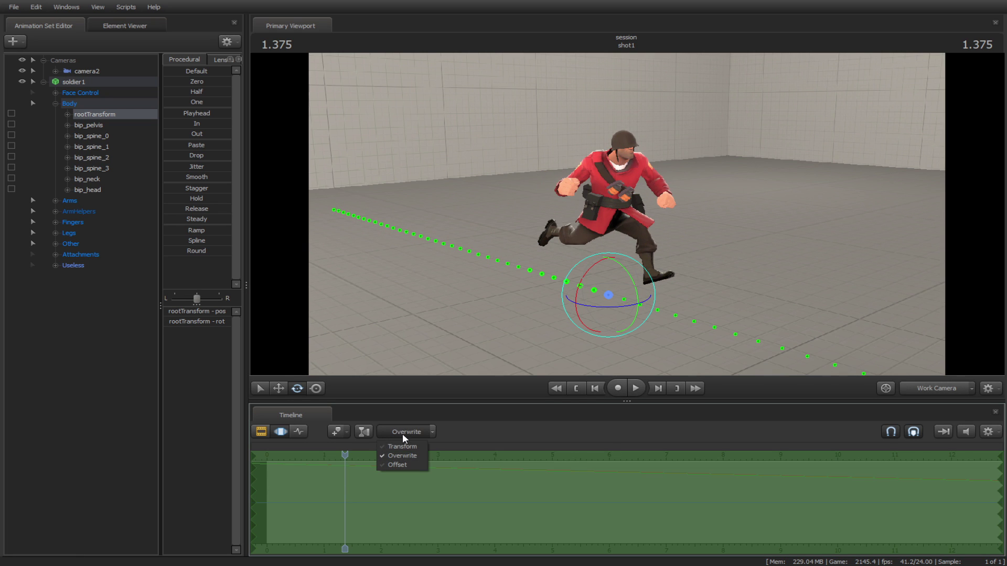
{"action": "left_click", "coordinate": [398, 464]}
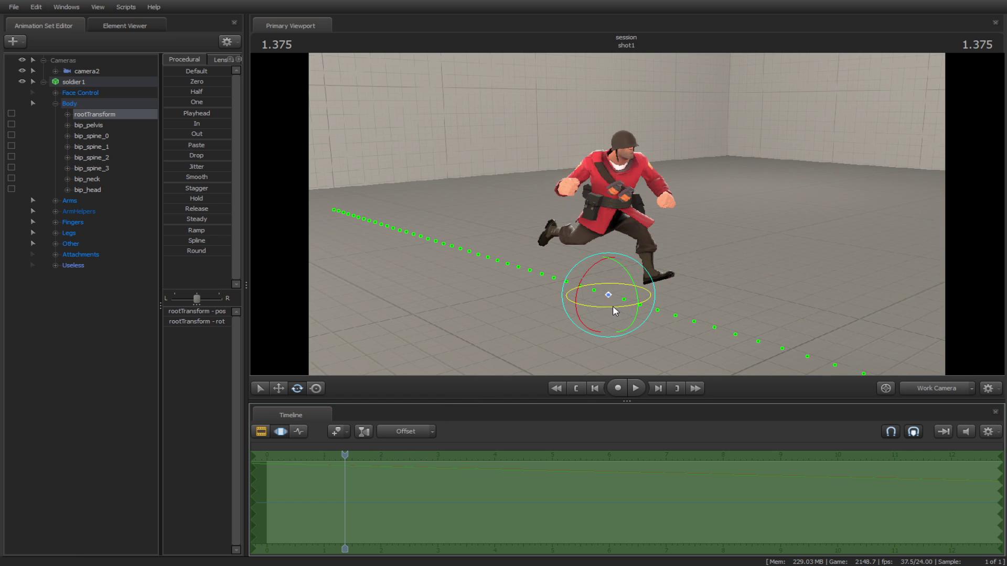
{"action": "mouse_move", "coordinate": [619, 312]}
{"action": "left_mouse_down"}
{"action": "mouse_move", "coordinate": [645, 283]}
{"action": "mouse_move", "coordinate": [640, 316]}
{"action": "mouse_move", "coordinate": [535, 333]}
{"action": "mouse_move", "coordinate": [512, 294]}
{"action": "mouse_move", "coordinate": [607, 333]}
{"action": "mouse_move", "coordinate": [652, 299]}
{"action": "mouse_move", "coordinate": [586, 313]}
{"action": "mouse_move", "coordinate": [633, 309]}
{"action": "left_mouse_up"}
{"action": "key", "text": "ctrl+z"}
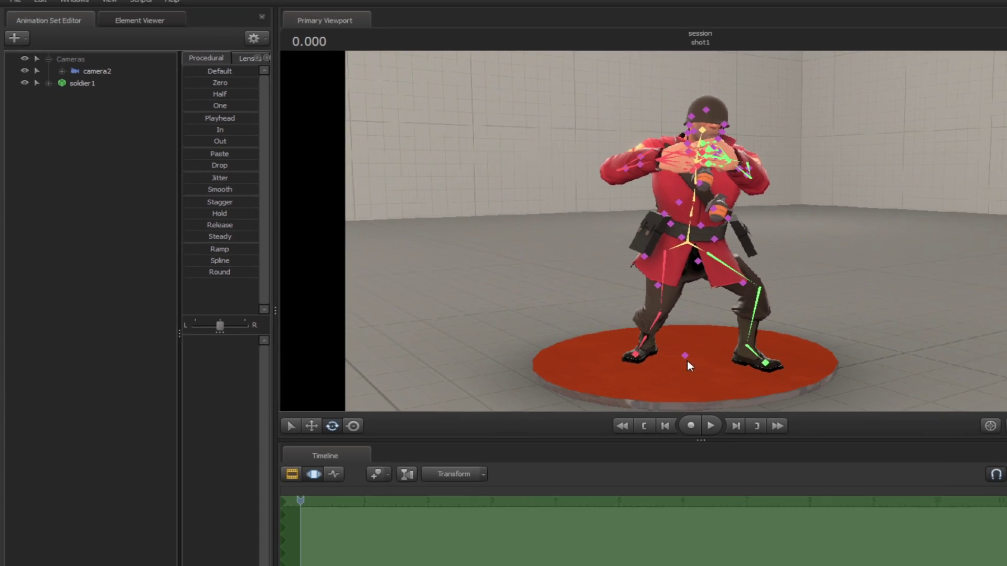
Move the soldier's rootTransform off the red platform toward the back wall of the stage
{"action": "left_click", "coordinate": [686, 361], "text": "ctrl"}
{"action": "left_click", "coordinate": [280, 387]}
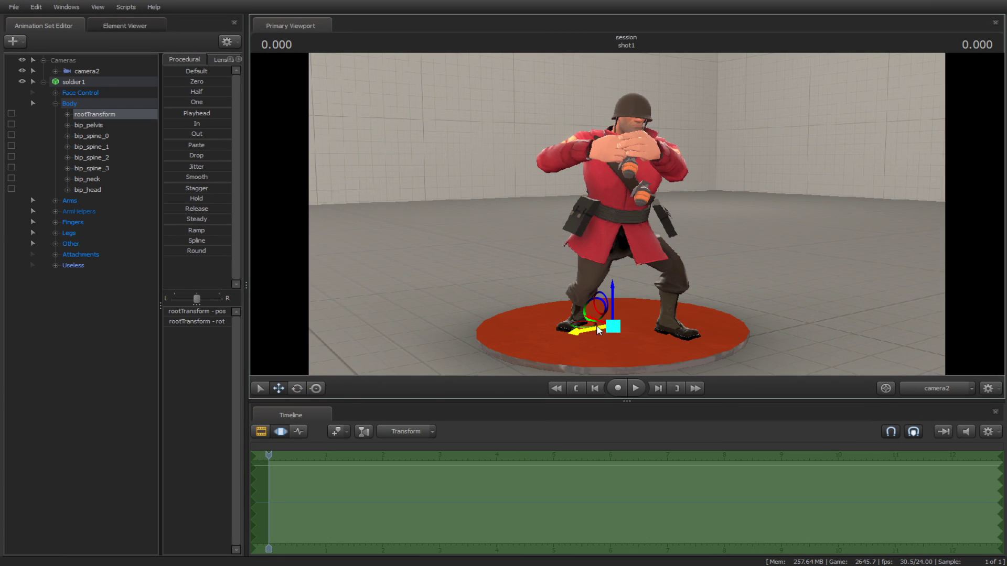
{"action": "left_click_drag", "start_coordinate": [594, 329], "coordinate": [647, 247]}
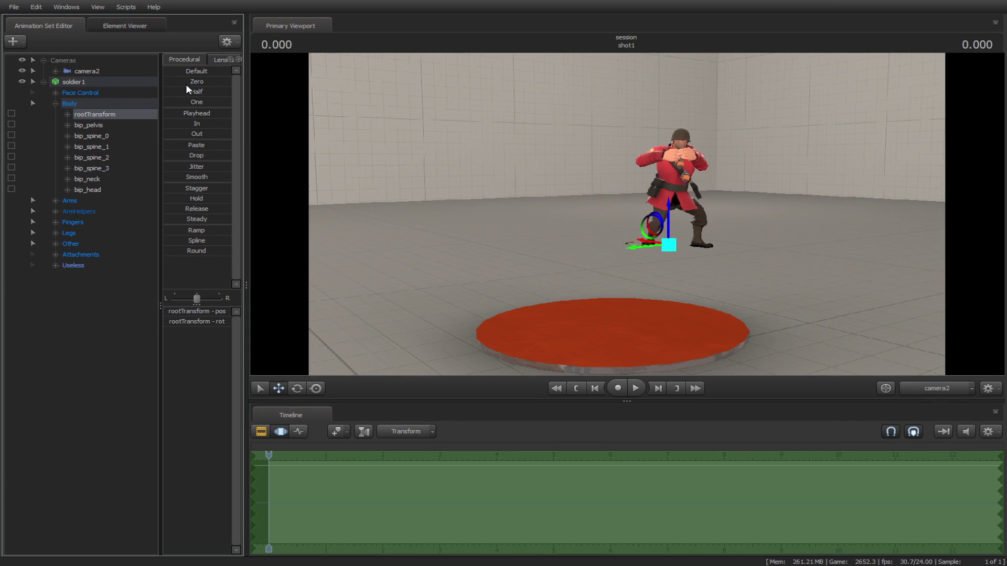
Try the Zero procedural preset on the soldier's rootTransform, first partially and then fully, undoing each attempt
{"action": "left_click_drag", "start_coordinate": [186, 85], "coordinate": [318, 85]}
{"action": "key", "text": "ctrl+z"}
{"action": "key", "text": "ctrl+z"}
{"action": "key", "text": "ctrl+z"}
{"action": "left_click", "coordinate": [194, 82]}
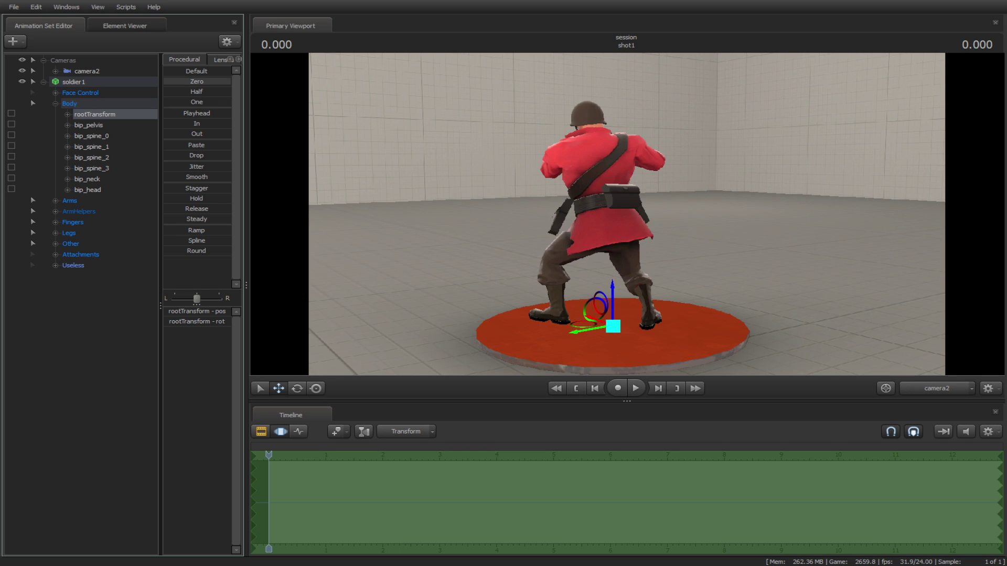
{"action": "key", "text": "ctrl+z"}
Select the whole soldier1 animation set and try the Zero, Default, Half and One procedural presets, undoing each one
{"action": "left_click", "coordinate": [74, 83]}
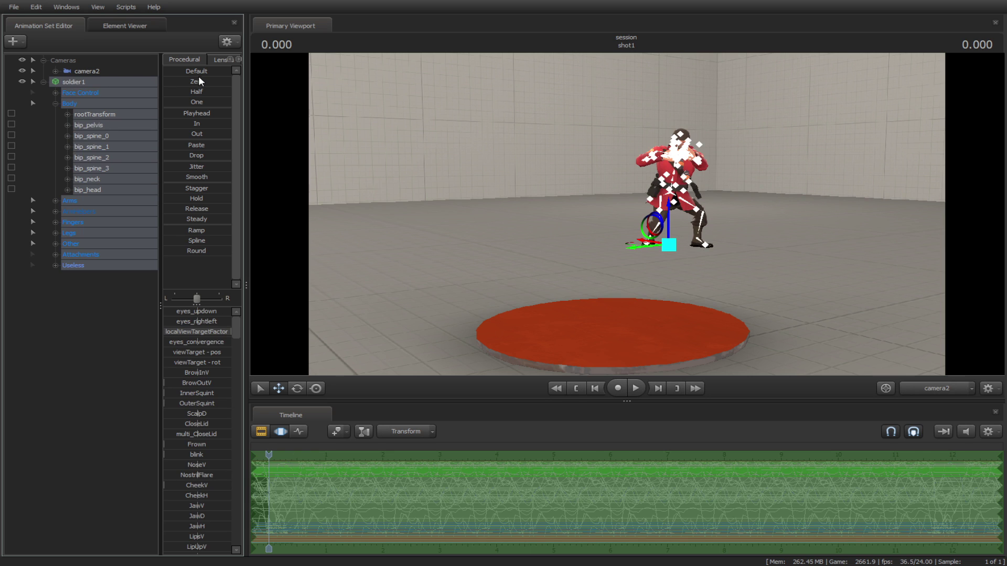
{"action": "left_click_drag", "start_coordinate": [197, 82], "coordinate": [329, 76]}
{"action": "key", "text": "ctrl+z"}
{"action": "left_click_drag", "start_coordinate": [193, 71], "coordinate": [260, 73]}
{"action": "key", "text": "ctrl+z"}
{"action": "left_click_drag", "start_coordinate": [186, 89], "coordinate": [291, 75]}
{"action": "key", "text": "ctrl+z"}
{"action": "left_click_drag", "start_coordinate": [190, 102], "coordinate": [220, 101]}
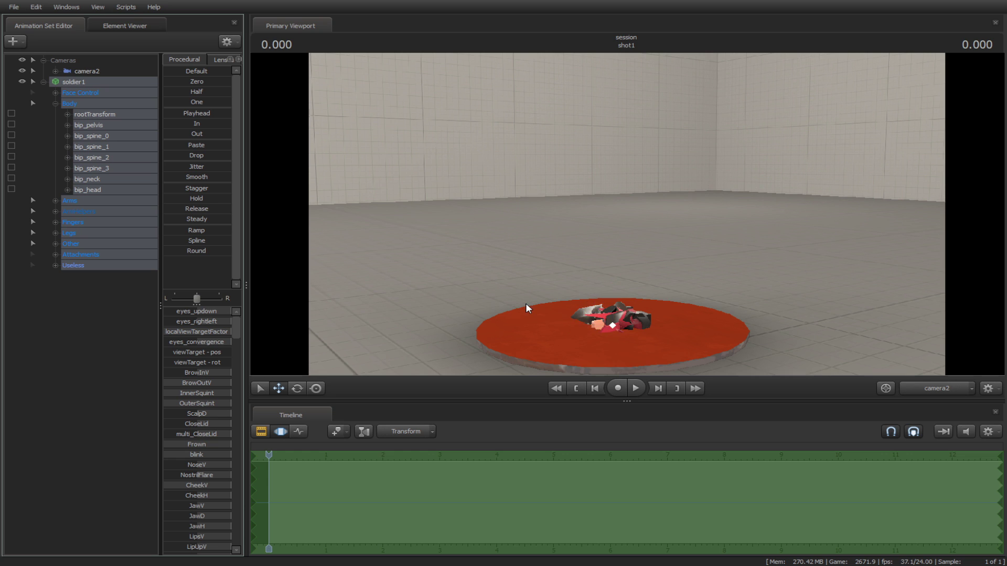
{"action": "key", "text": "ctrl+z"}
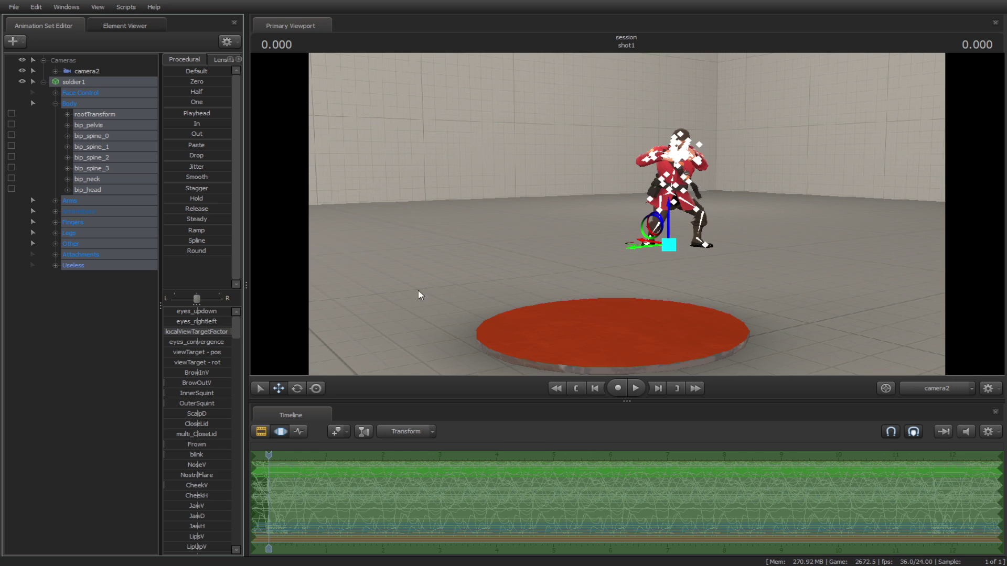
Apply the Zero preset to the soldier's rootTransform and rotate the root to turn the soldier toward the camera
{"action": "left_click", "coordinate": [92, 114]}
{"action": "left_click", "coordinate": [191, 82]}
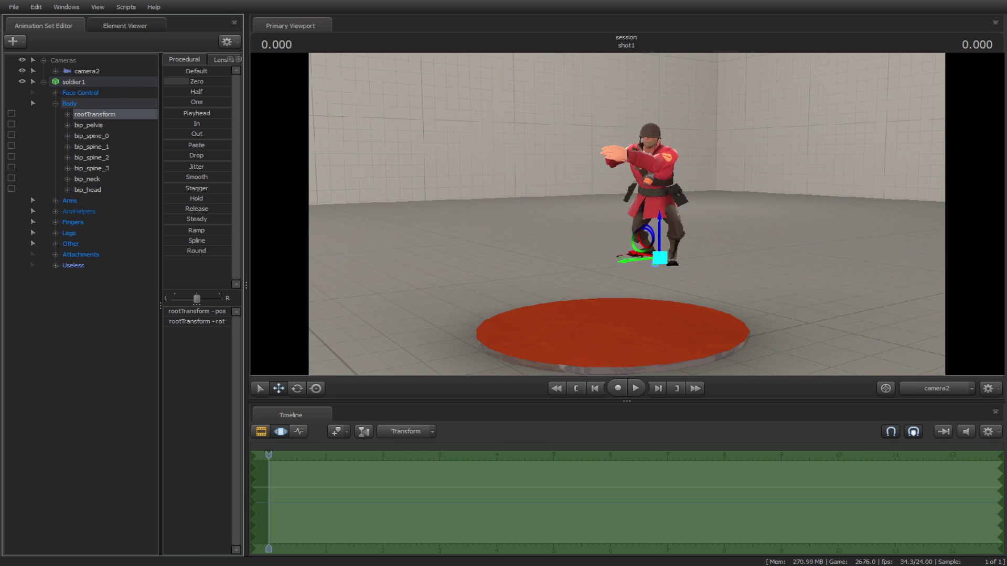
{"action": "left_click", "coordinate": [296, 388]}
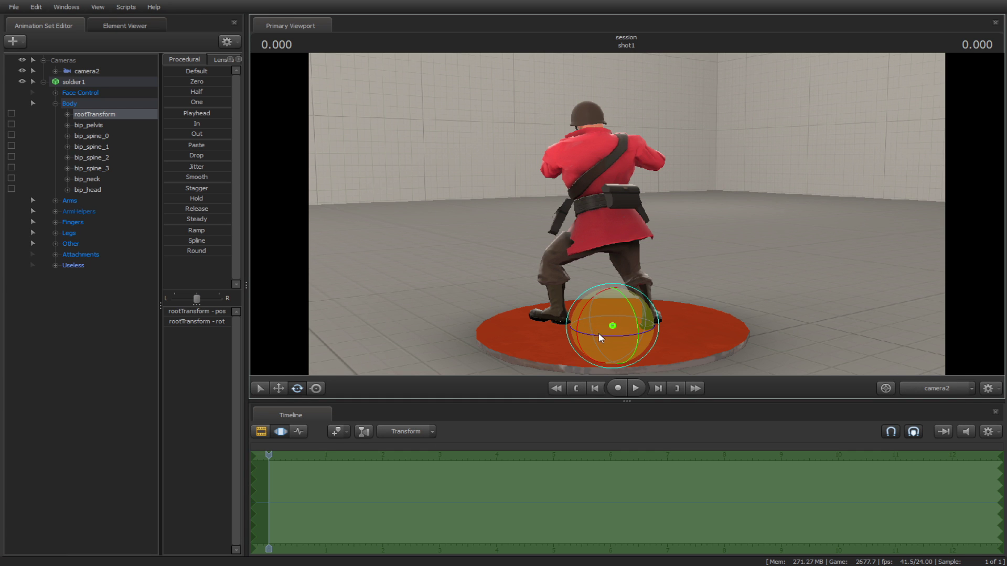
{"action": "left_click_drag", "start_coordinate": [599, 336], "coordinate": [678, 298]}
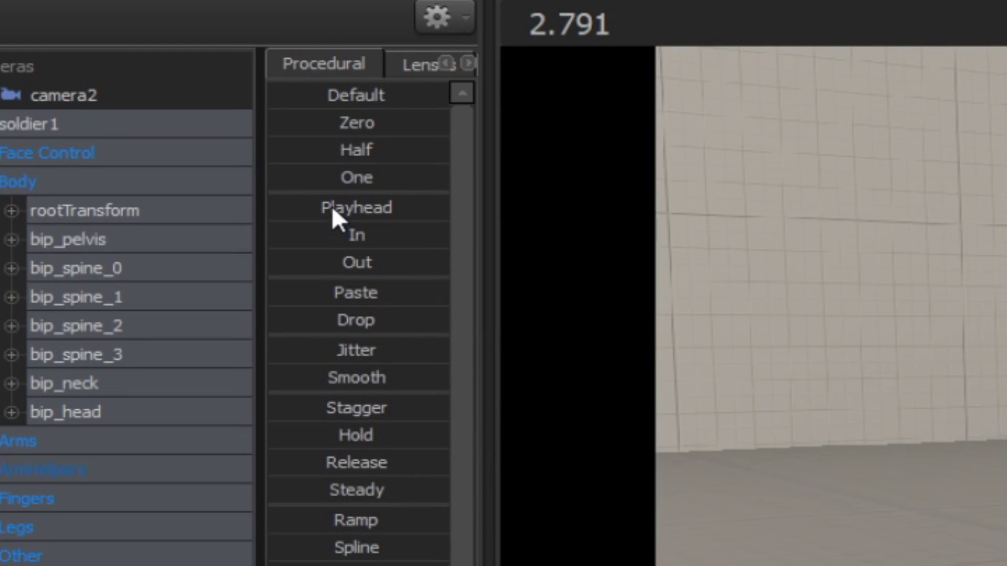
Try the Playhead preset at 2.791 seconds on the soldier's time selection, preview both selection edges, and undo it
{"action": "left_click_drag", "start_coordinate": [310, 205], "coordinate": [312, 205]}
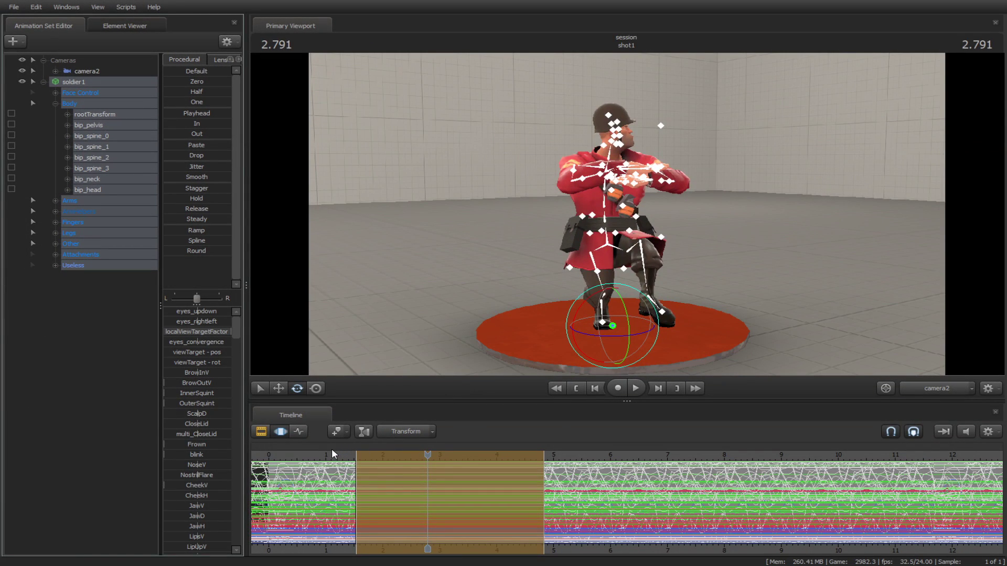
{"action": "left_click", "coordinate": [332, 449]}
{"action": "key", "text": "space"}
{"action": "key", "text": "space"}
{"action": "left_click", "coordinate": [535, 447]}
{"action": "key", "text": "space"}
{"action": "key", "text": "space"}
{"action": "key", "text": "ctrl+z"}
{"action": "key", "text": "ctrl+z"}
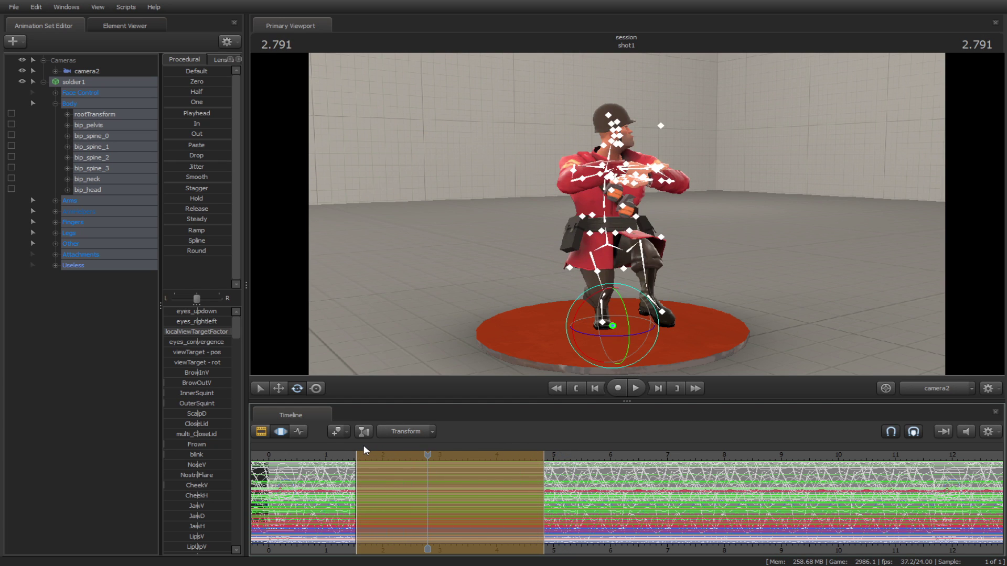
Try the Playhead preset with the playhead at the selection's start, 1.541 seconds, preview both selection edges, and undo the changes
{"action": "left_click", "coordinate": [356, 451]}
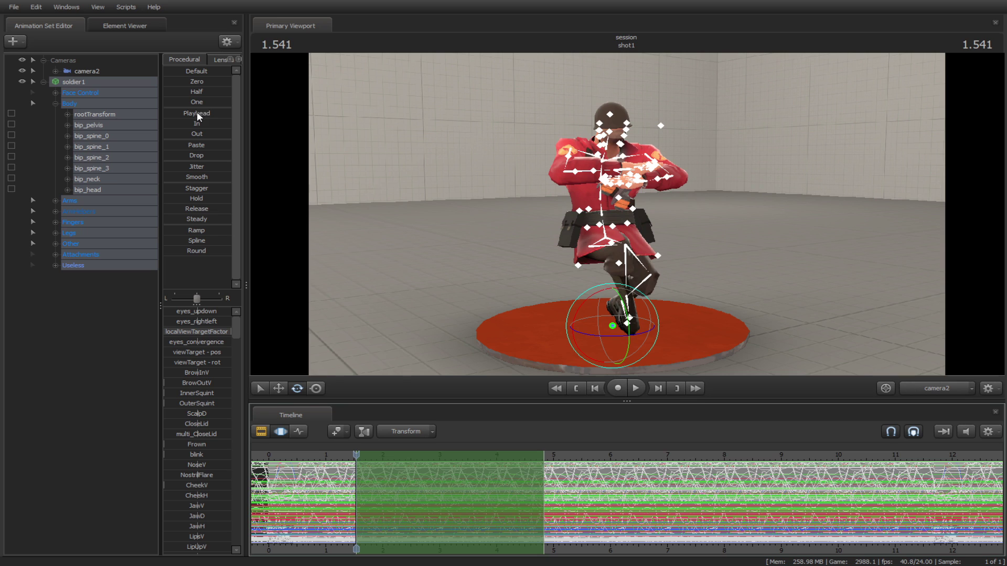
{"action": "left_click", "coordinate": [197, 113]}
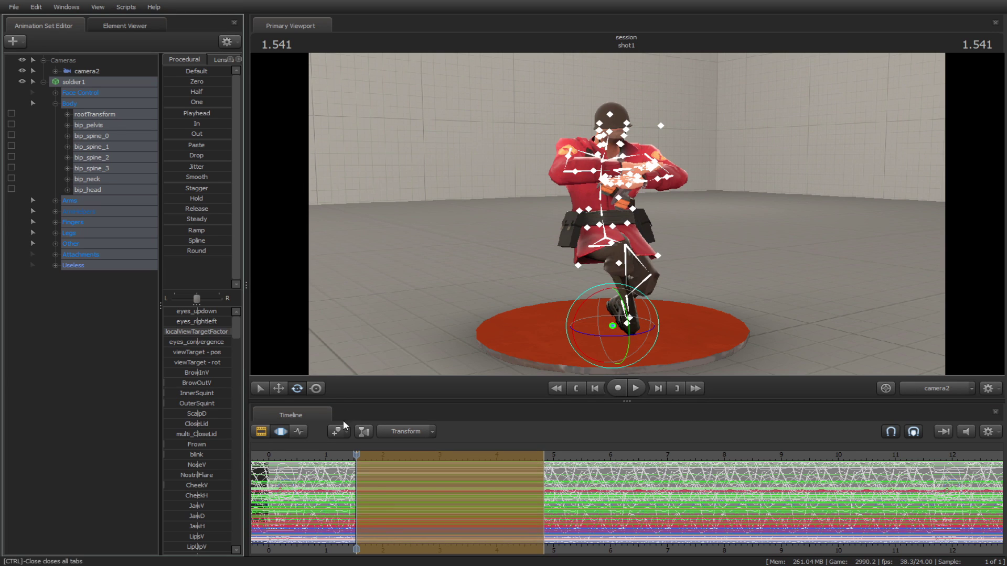
{"action": "left_click", "coordinate": [337, 451]}
{"action": "key", "text": "space"}
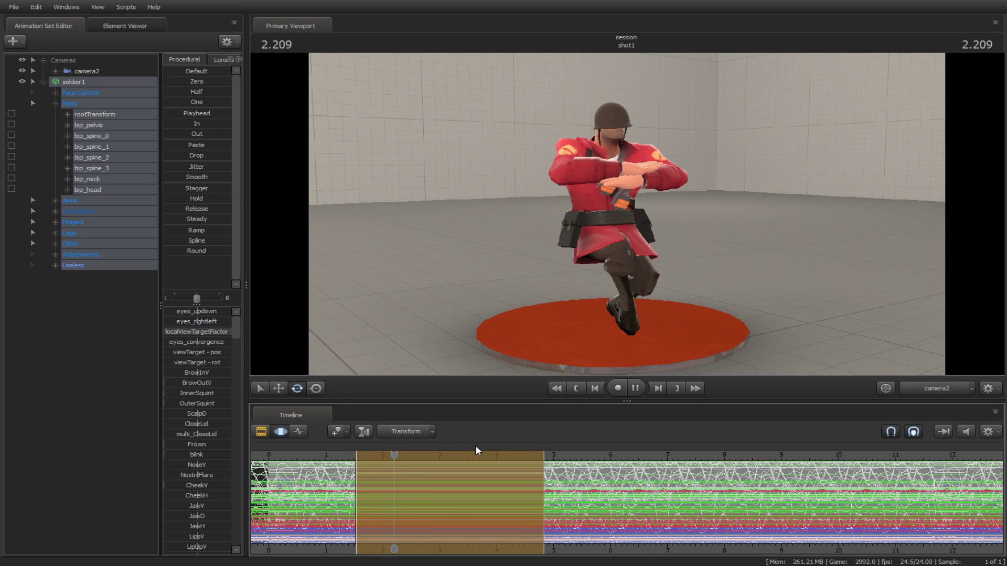
{"action": "key", "text": "space"}
{"action": "left_click", "coordinate": [517, 447]}
{"action": "key", "text": "space"}
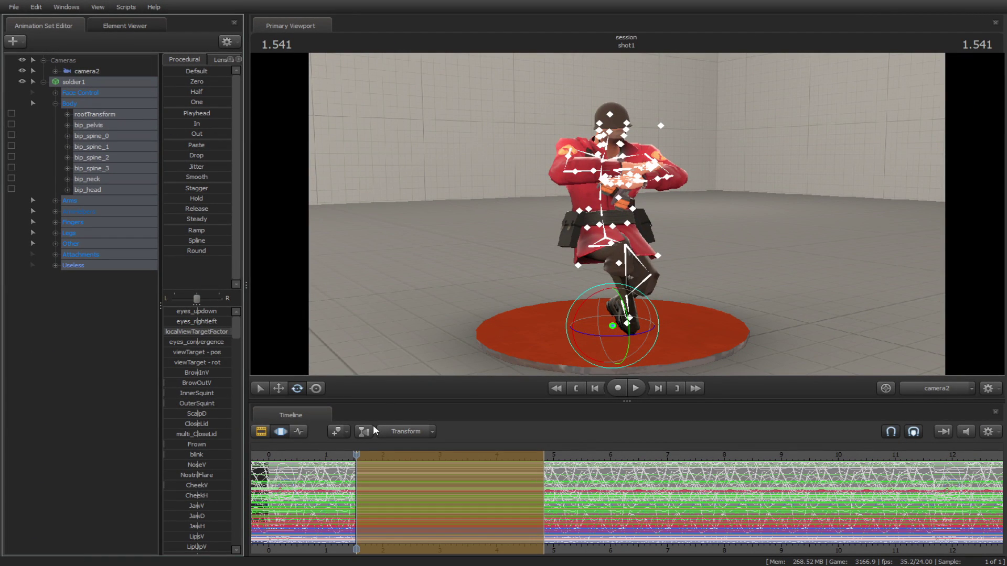
{"action": "key", "text": "space"}
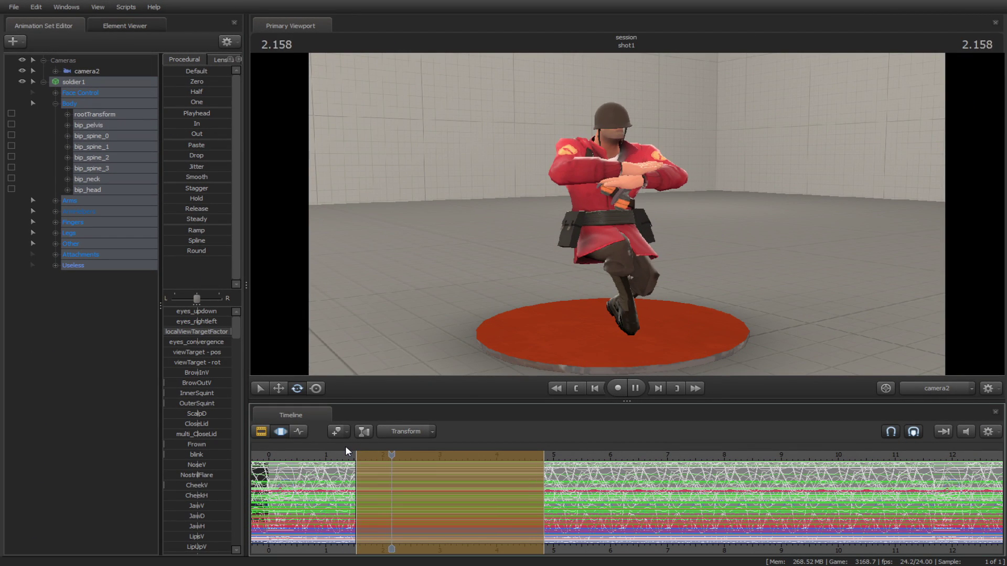
{"action": "key", "text": "space"}
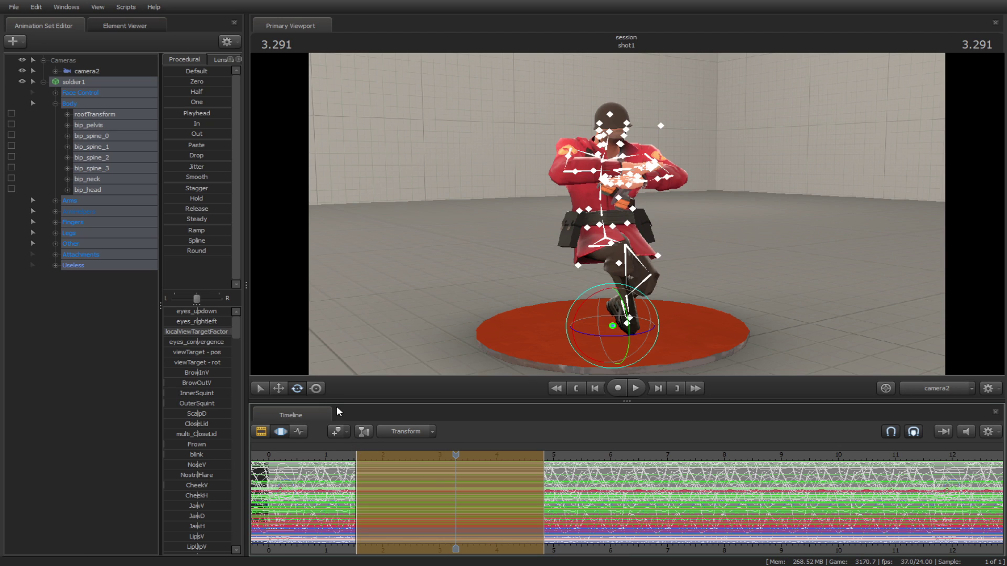
{"action": "key", "text": "ctrl+z"}
{"action": "key", "text": "ctrl+z"}
Place the playhead at 3.333 seconds, try holding one pose across the time selection, and preview the transitions at its edges
{"action": "left_click", "coordinate": [458, 449]}
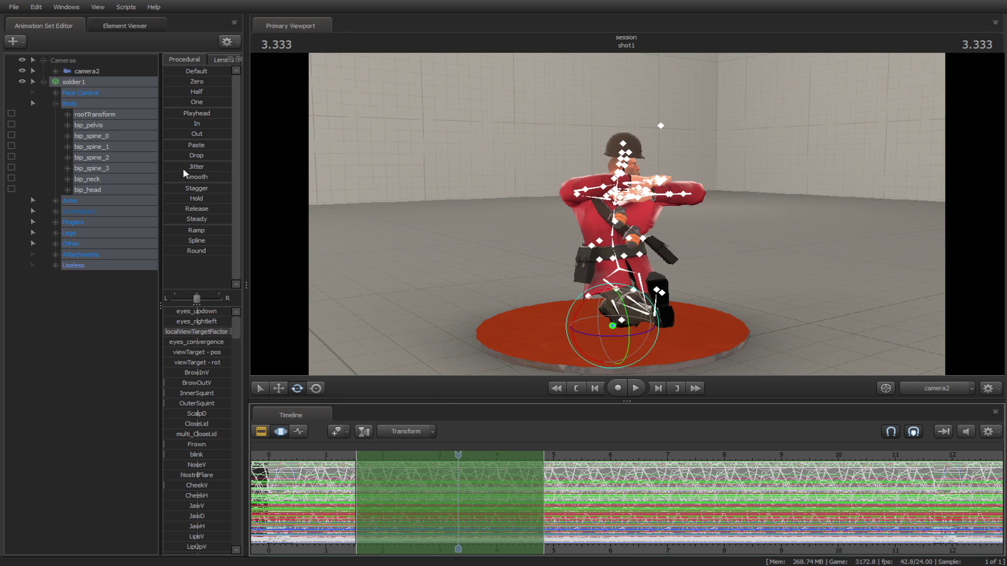
{"action": "key", "text": "space"}
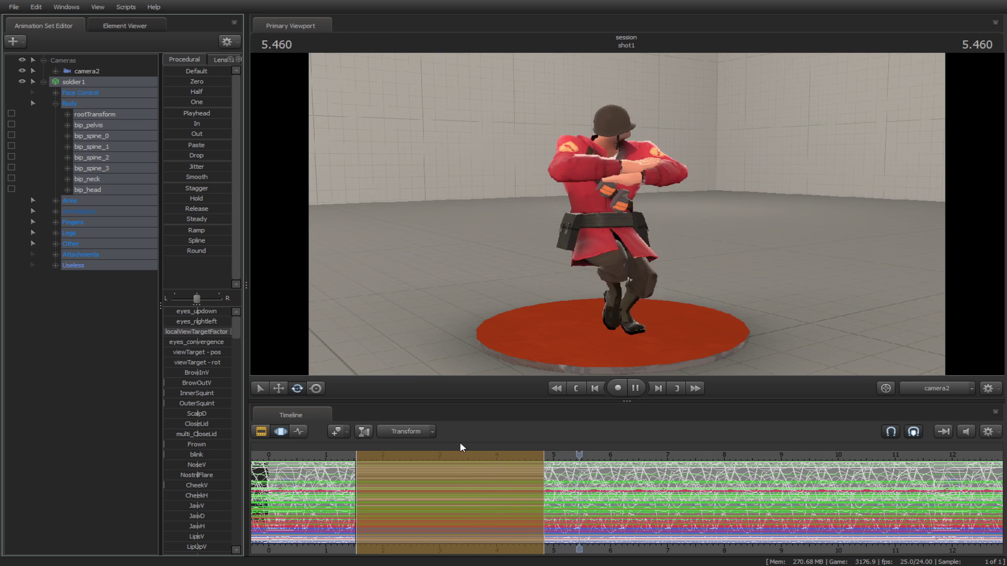
{"action": "left_click", "coordinate": [344, 445]}
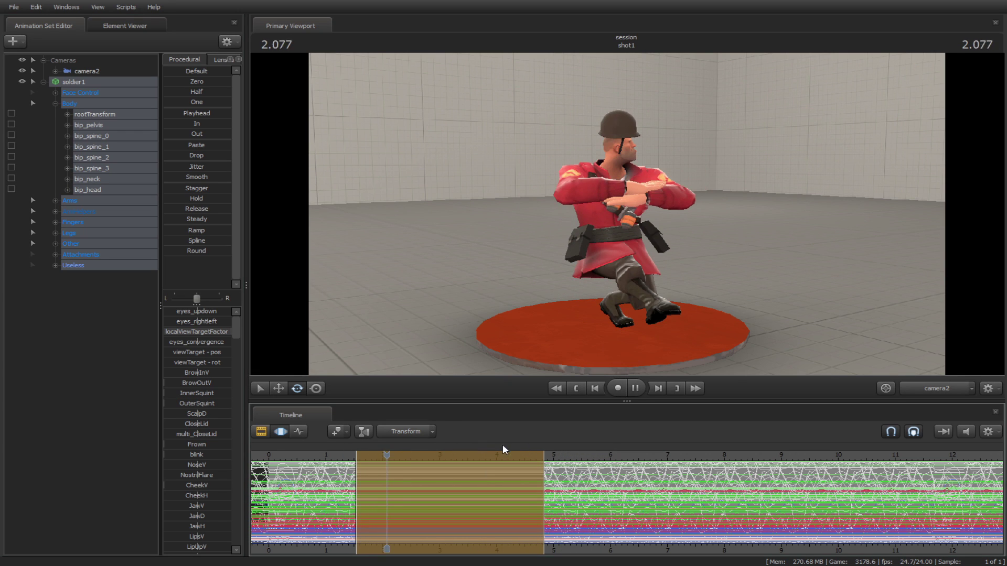
{"action": "key", "text": "space"}
{"action": "left_click", "coordinate": [439, 446]}
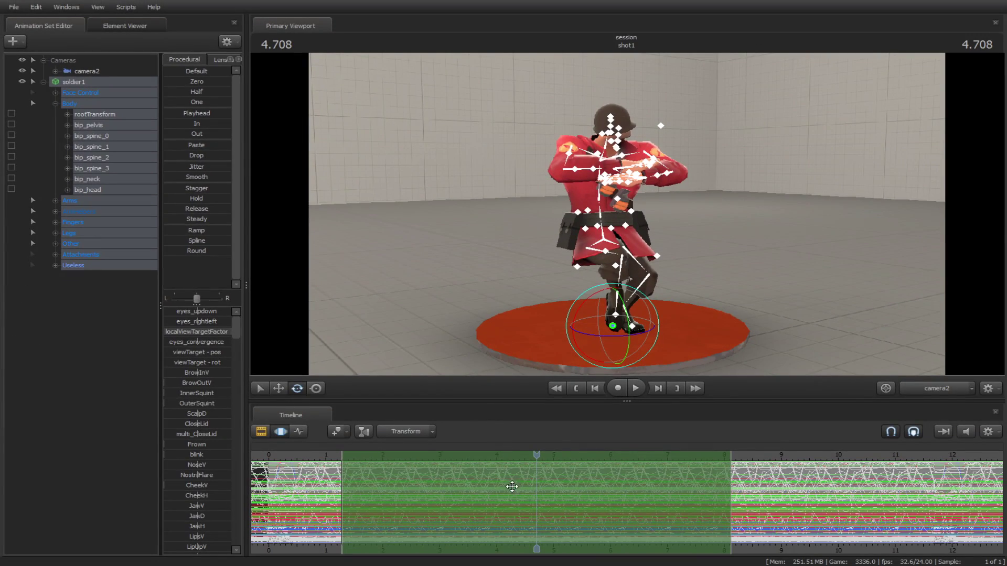
Copy the current time selection's samples, select about 1.3 to 3.7 seconds with falloff on both sides, and apply the Paste preset
{"action": "right_click", "coordinate": [506, 490]}
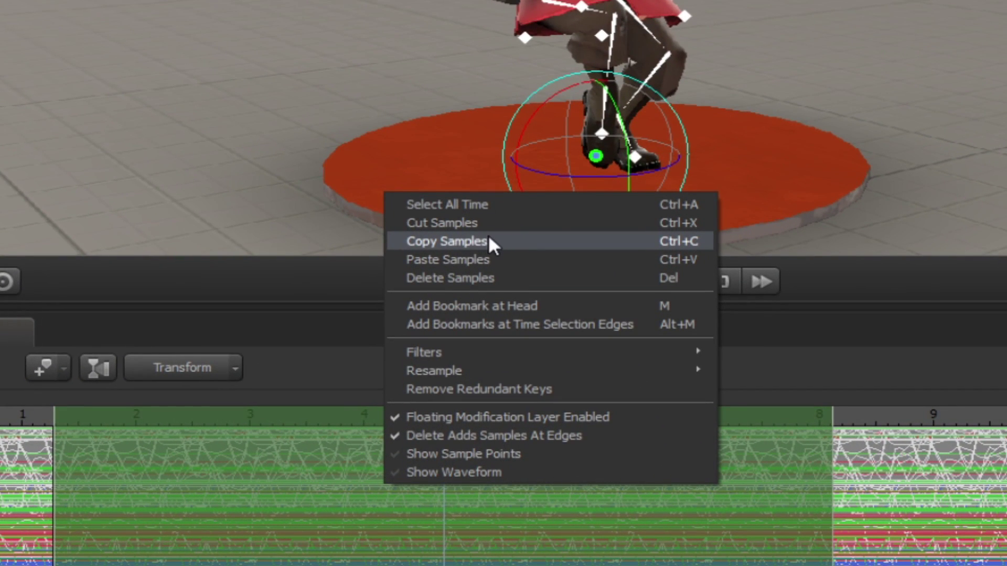
{"action": "left_click", "coordinate": [487, 241]}
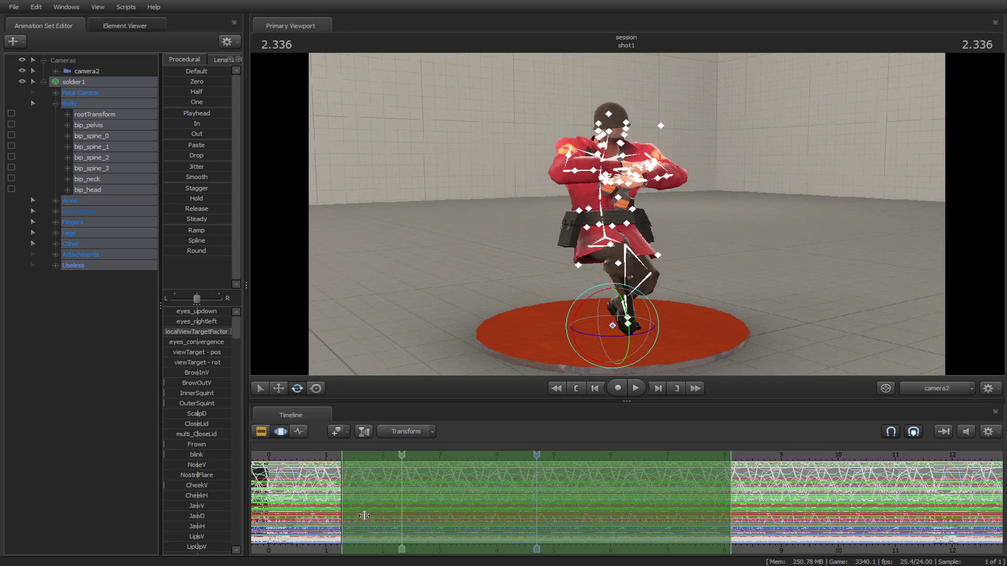
{"action": "left_click_drag", "start_coordinate": [342, 513], "coordinate": [482, 503], "text": "shift"}
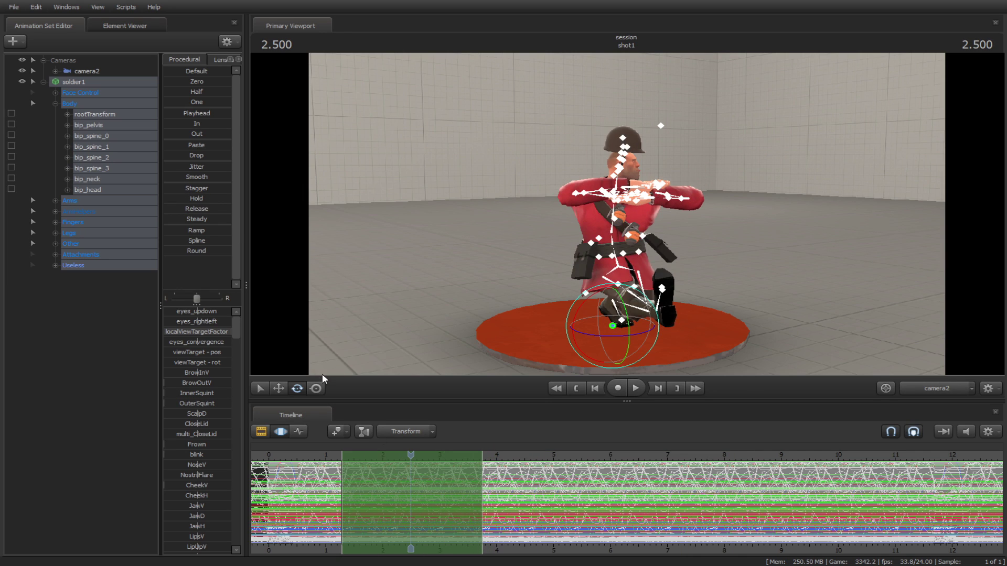
{"action": "scroll", "coordinate": [399, 490], "scroll_direction": "up", "scroll_amount": 4}
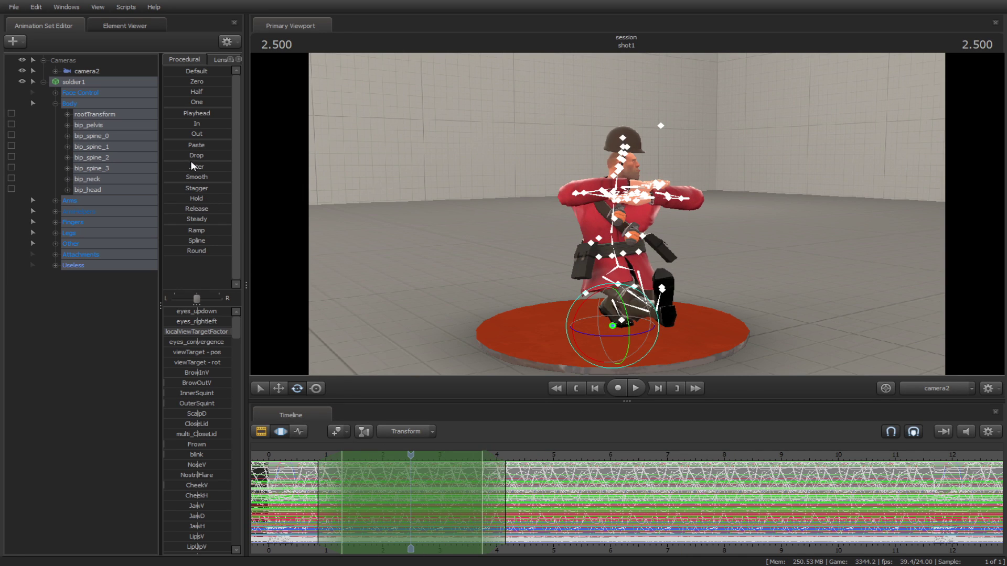
{"action": "left_click", "coordinate": [174, 147]}
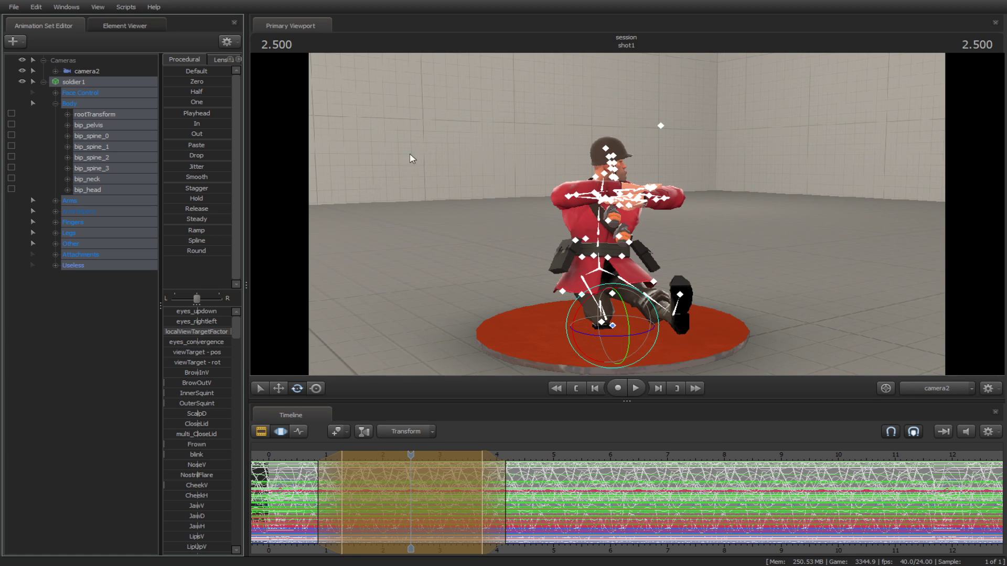
Play the animation from about 0.8 seconds to preview the pasted section and its transitions
{"action": "left_click", "coordinate": [315, 453]}
{"action": "key", "text": "space"}
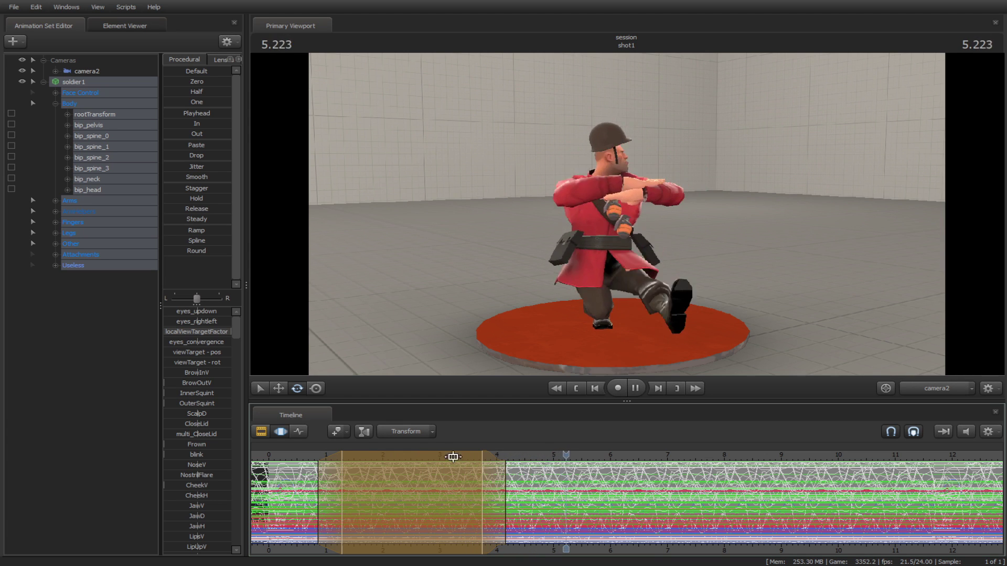
{"action": "key", "text": "space"}
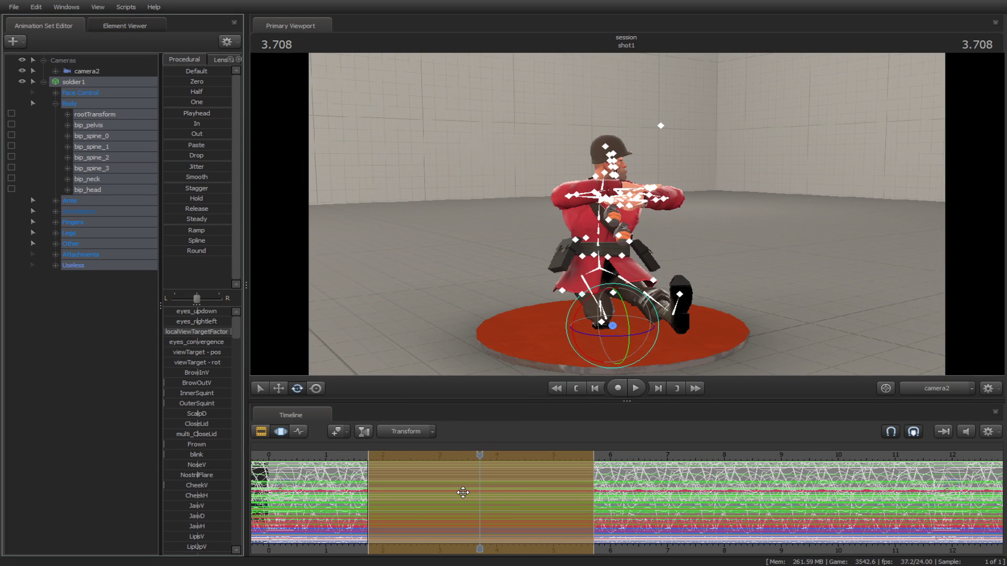
Place the playhead at 2.458 seconds and try the Drop preset on the soldier's time selection
{"action": "left_click", "coordinate": [408, 447]}
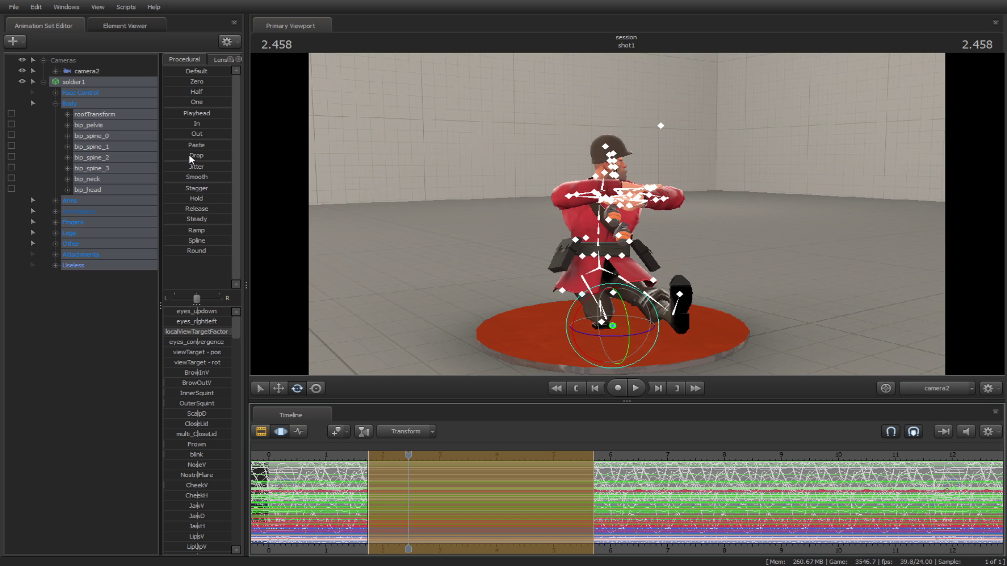
{"action": "left_click_drag", "start_coordinate": [178, 156], "coordinate": [226, 155]}
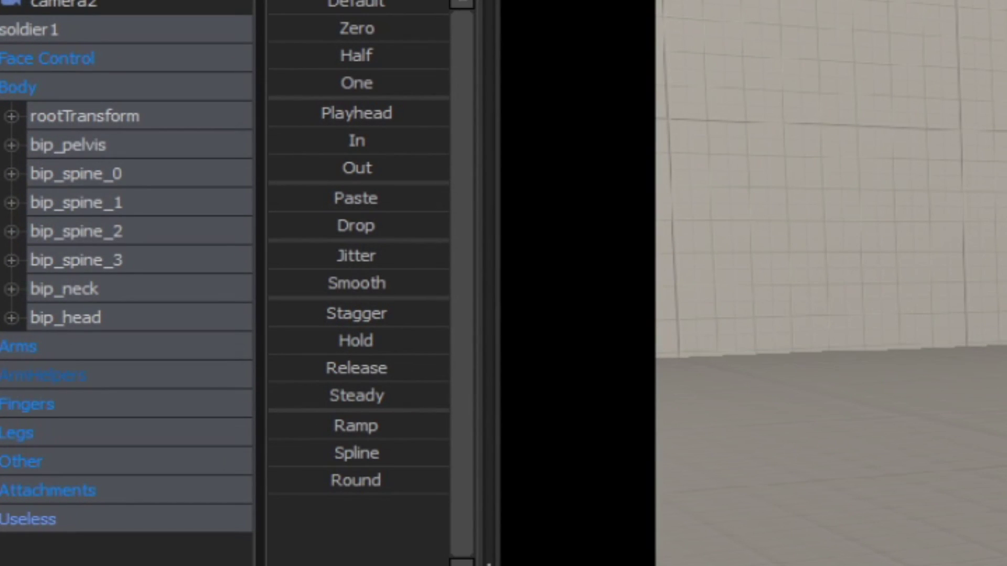
Try the Jitter preset on the soldier's time selection, preview the shaking motion, and undo it
{"action": "mouse_move", "coordinate": [269, 256]}
{"action": "left_mouse_down"}
{"action": "mouse_move", "coordinate": [305, 255]}
{"action": "mouse_move", "coordinate": [268, 255]}
{"action": "left_mouse_up"}
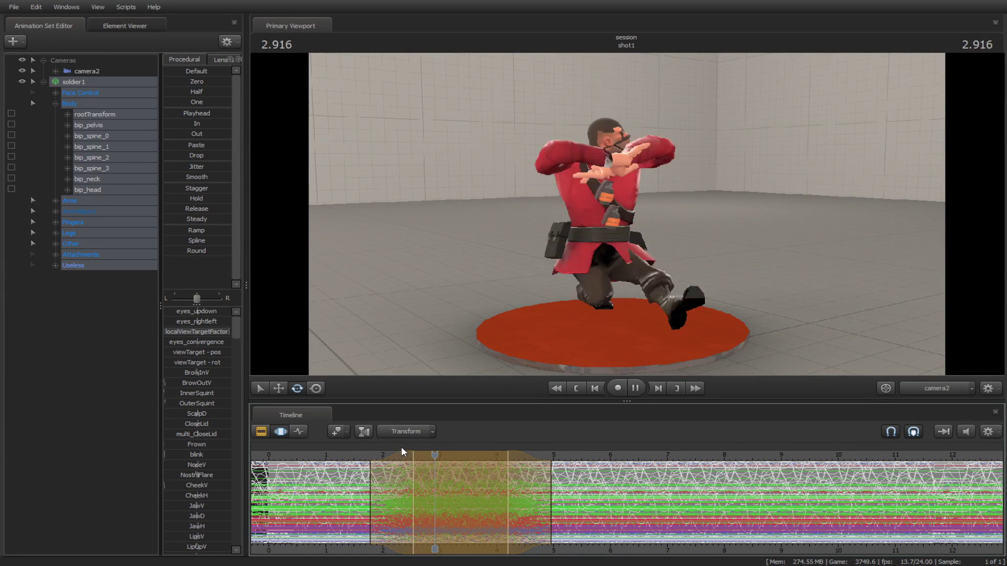
{"action": "key", "text": "space"}
{"action": "key", "text": "ctrl+z"}
{"action": "key", "text": "ctrl+z"}
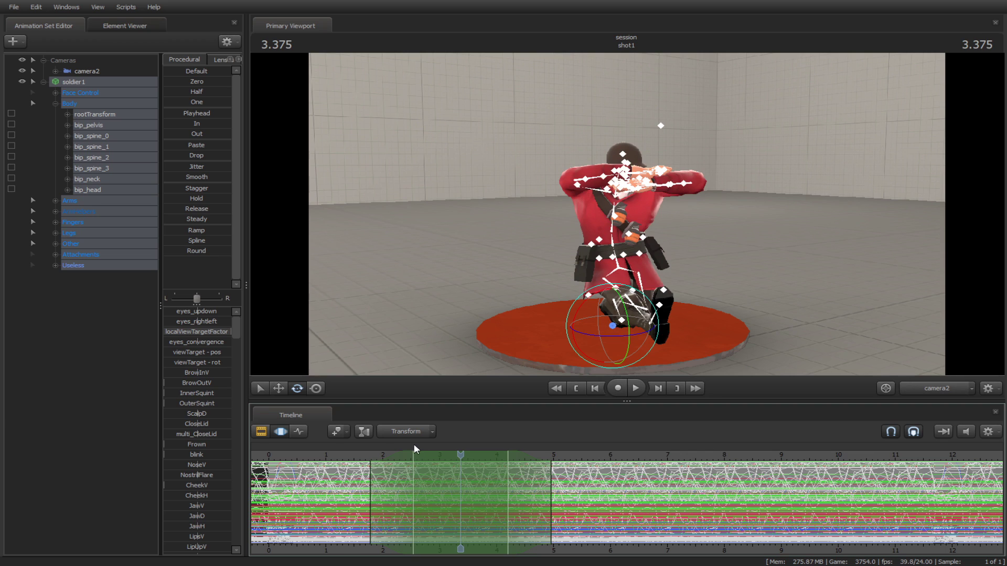
Try the Smooth preset with the playhead at 2.541 seconds, preview it from about 1.9 seconds, and undo it
{"action": "left_click", "coordinate": [413, 453]}
{"action": "left_click", "coordinate": [187, 180]}
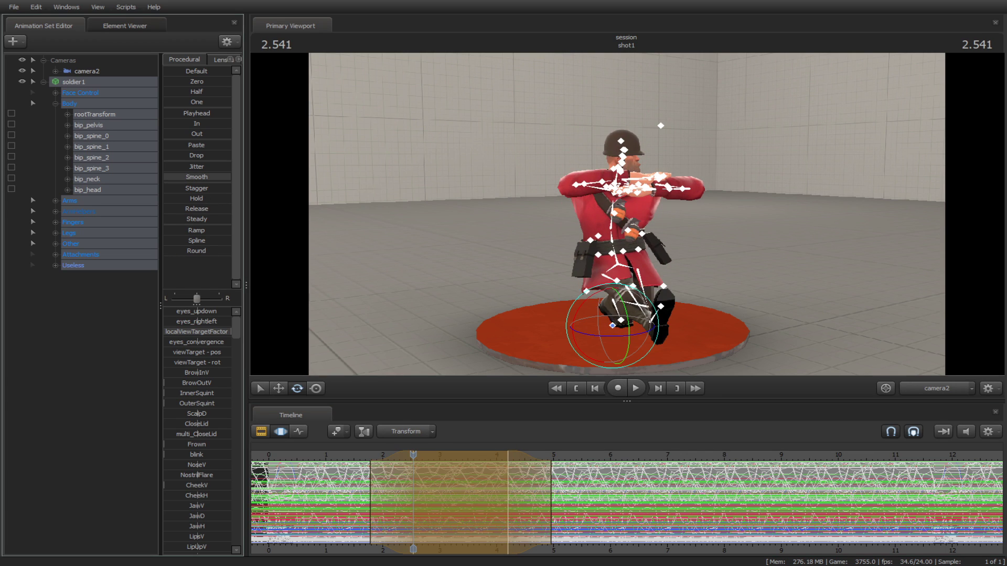
{"action": "left_click", "coordinate": [205, 180]}
{"action": "left_click", "coordinate": [378, 450]}
{"action": "key", "text": "space"}
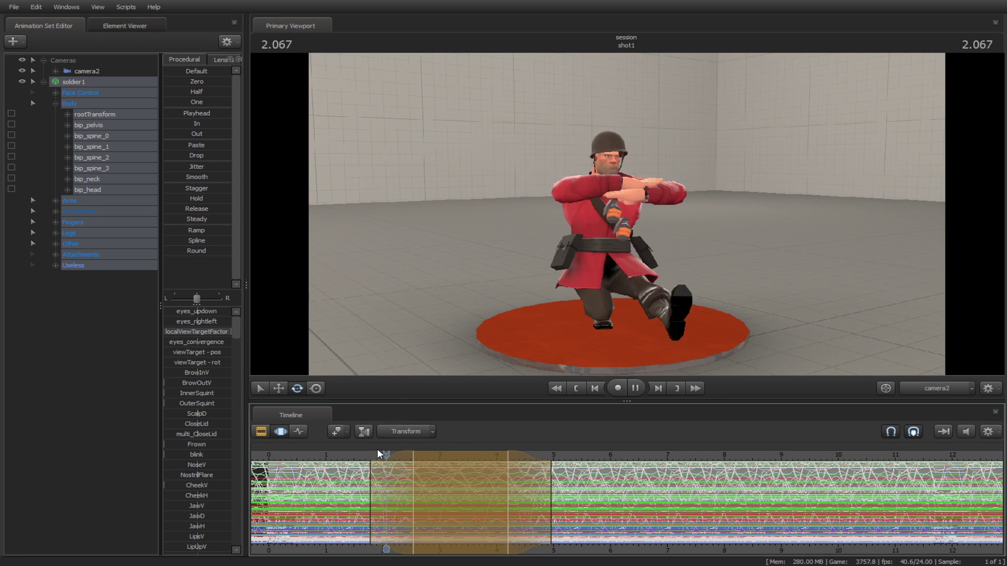
{"action": "key", "text": "space"}
{"action": "left_click", "coordinate": [417, 444]}
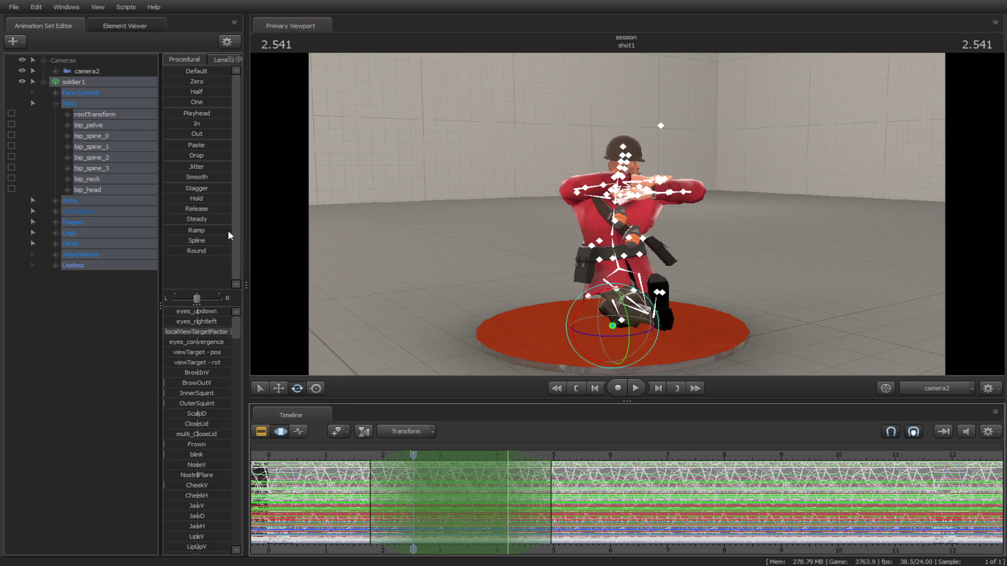
Centre a time selection with falloff on 3.375 seconds, try the Stagger preset, and preview the retimed motion
{"action": "left_click", "coordinate": [461, 507], "text": "shift"}
{"action": "scroll", "coordinate": [460, 507], "scroll_direction": "up", "scroll_amount": 8, "text": "shift"}
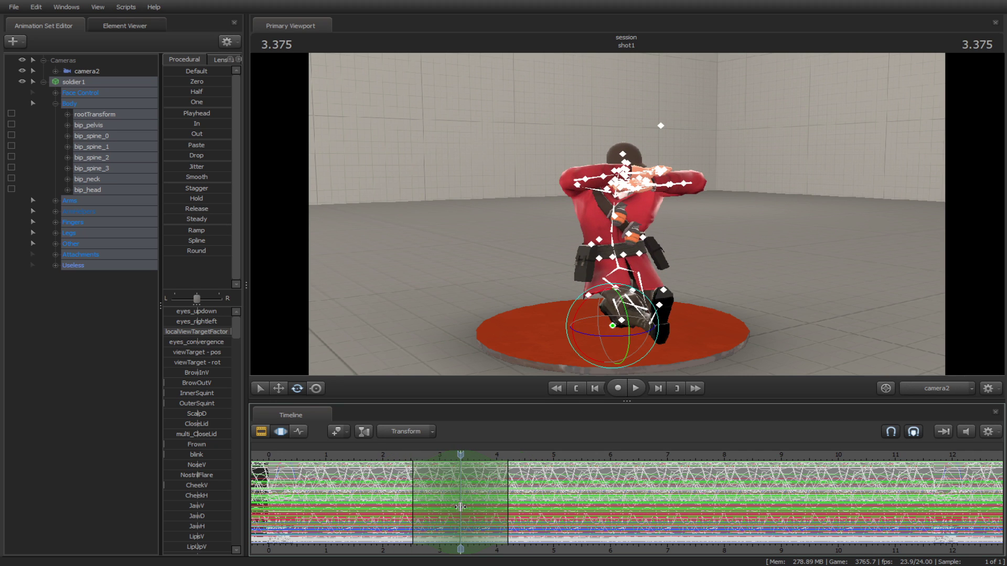
{"action": "left_click", "coordinate": [181, 190]}
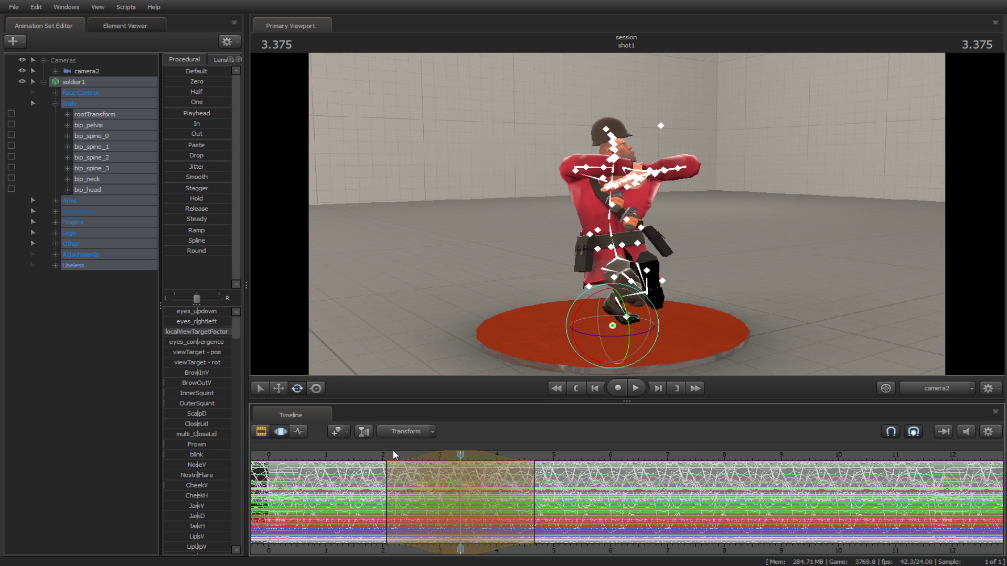
{"action": "key", "text": "space"}
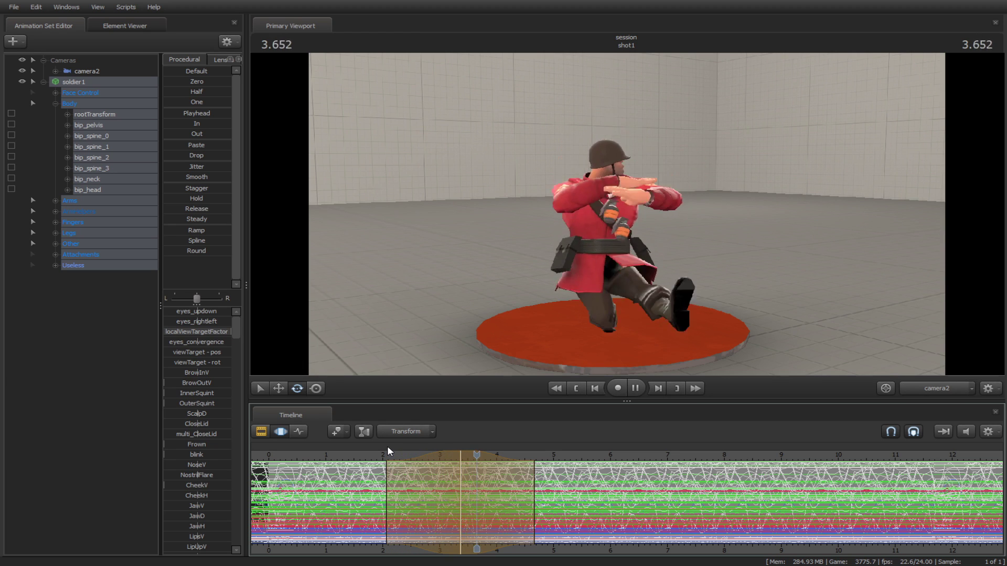
{"action": "key", "text": "space"}
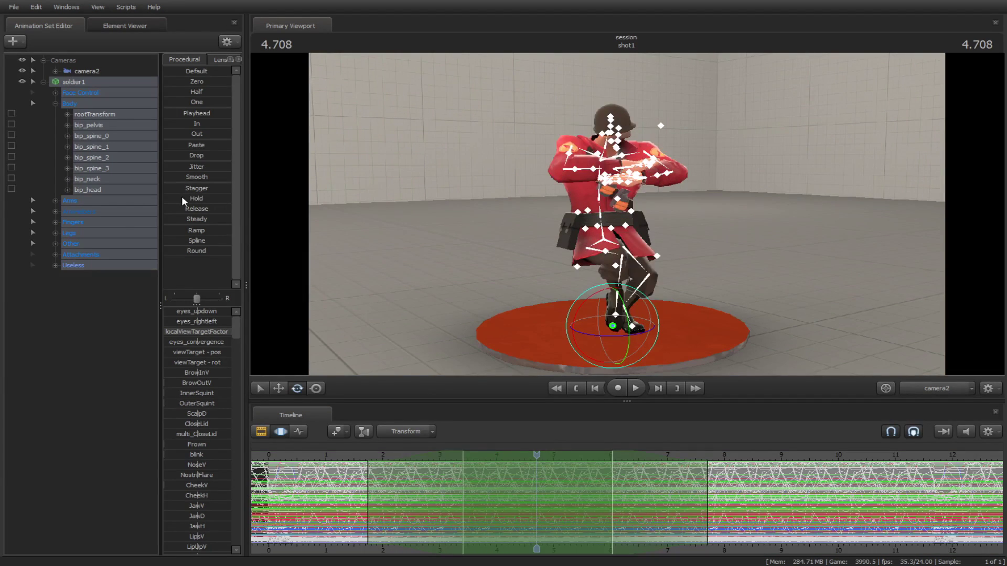
Try the Hold preset at different strengths on the selection with the playhead at 4.708 seconds, and undo it
{"action": "left_click", "coordinate": [182, 198]}
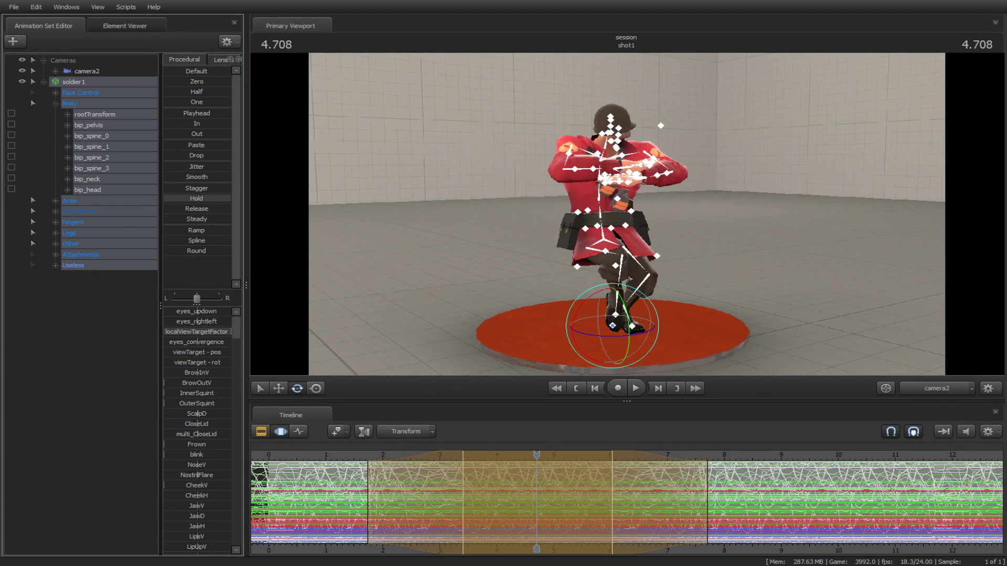
{"action": "left_click", "coordinate": [190, 199]}
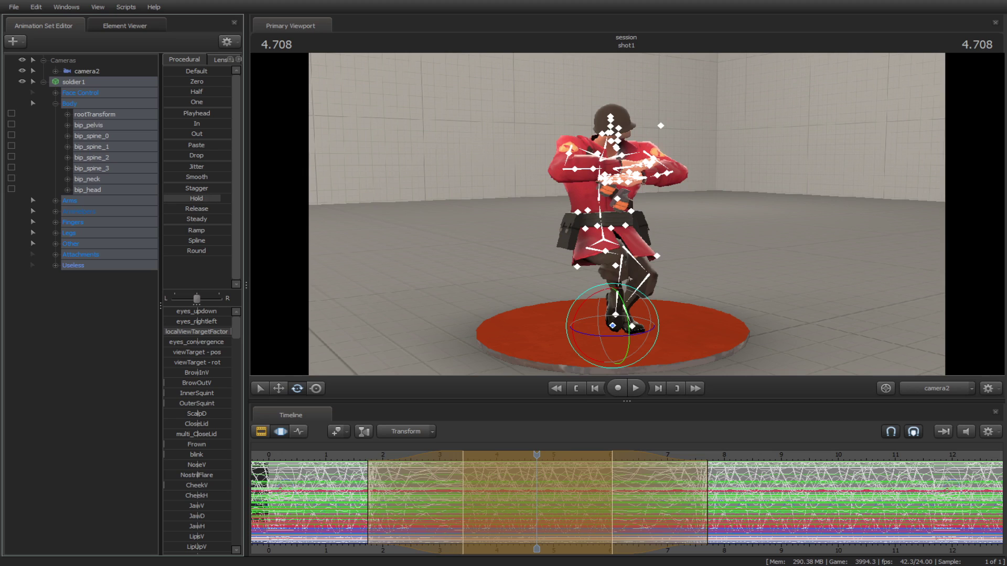
{"action": "left_click", "coordinate": [264, 201]}
{"action": "key", "text": "ctrl+z"}
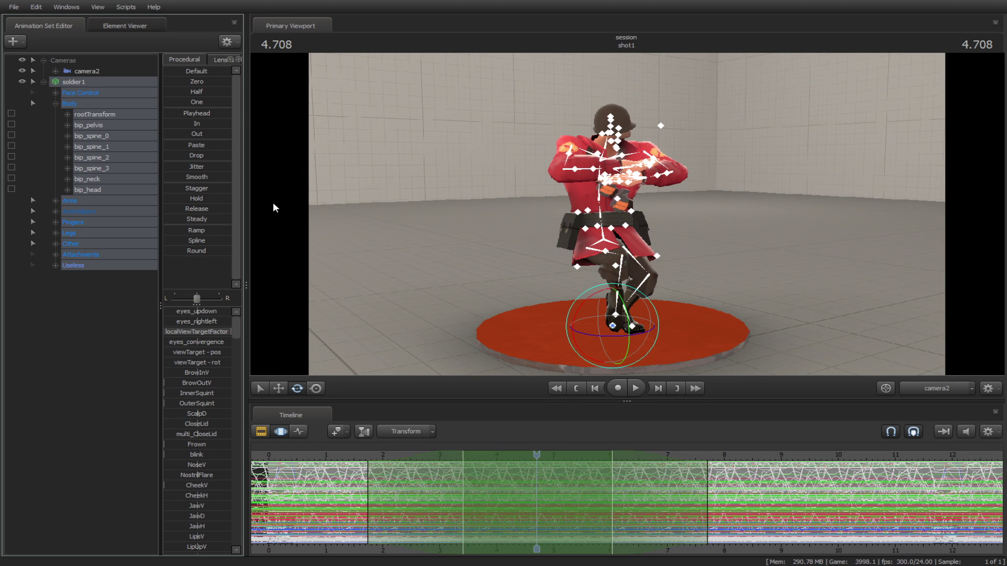
Try the Release preset at different strengths on the soldier's time selection, and undo it
{"action": "left_click", "coordinate": [171, 208]}
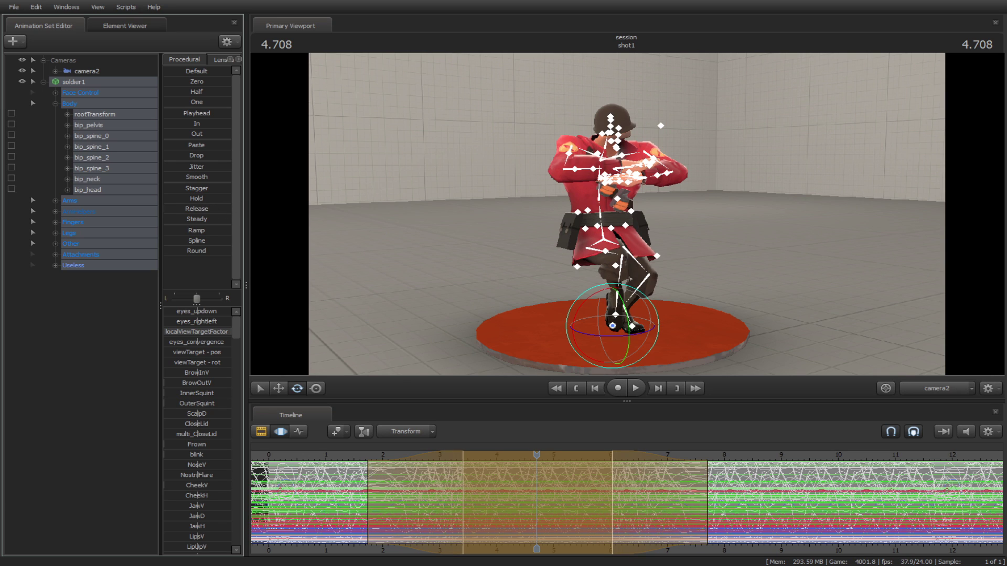
{"action": "left_click_drag", "start_coordinate": [171, 207], "coordinate": [231, 208]}
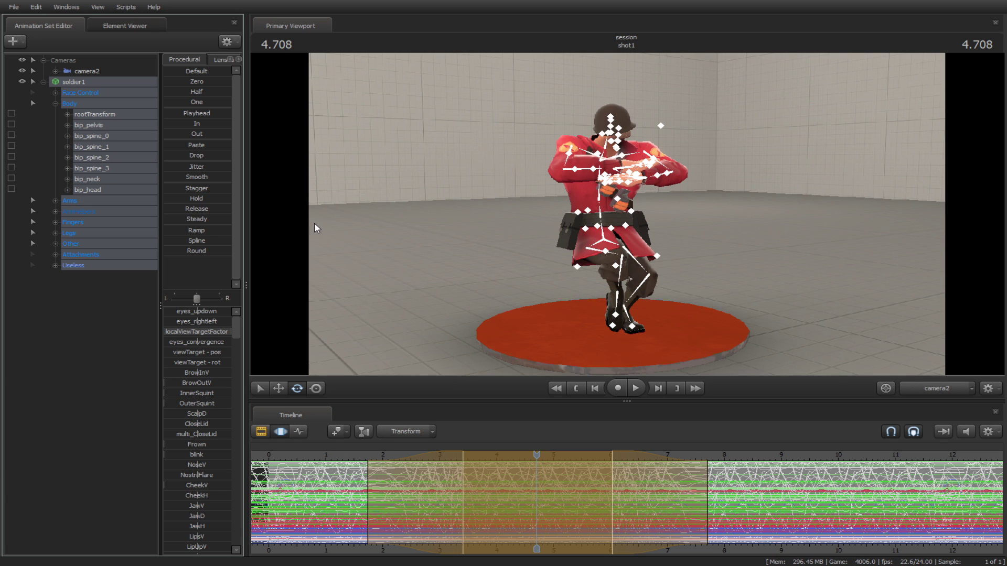
{"action": "key", "text": "ctrl+z"}
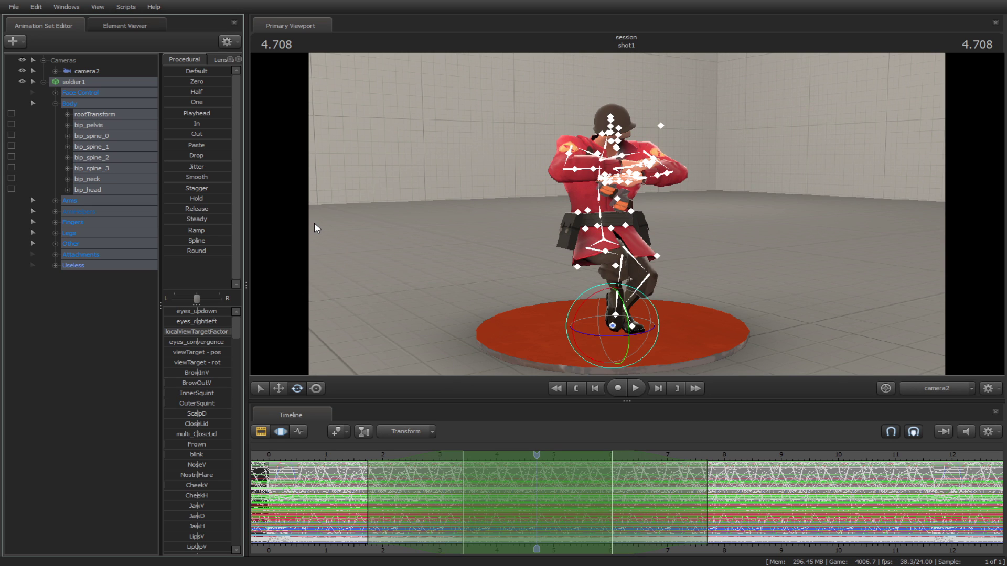
Try the Steady preset on the time selection, preview it from 2.625 seconds, and undo it
{"action": "left_click", "coordinate": [175, 218]}
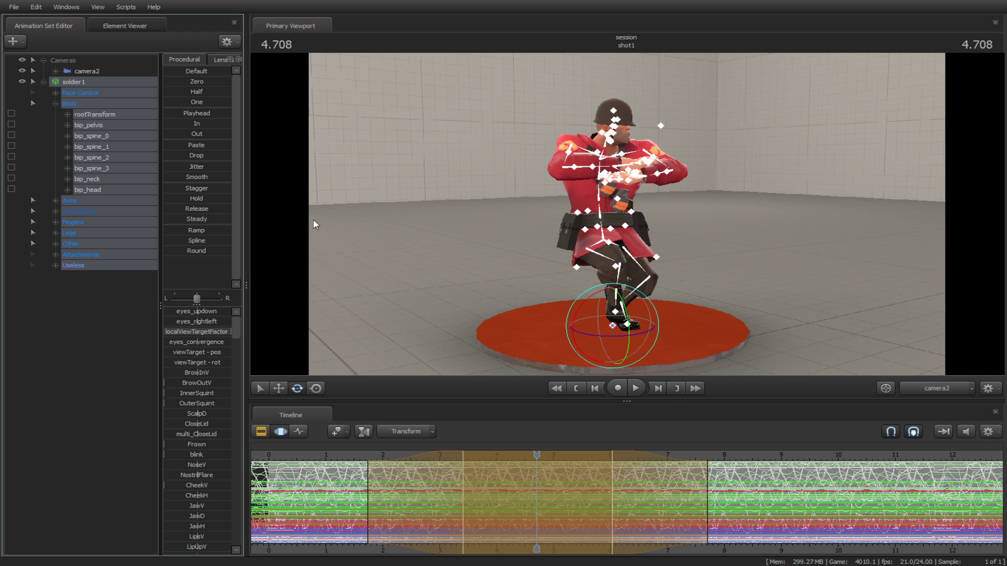
{"action": "left_click", "coordinate": [419, 446]}
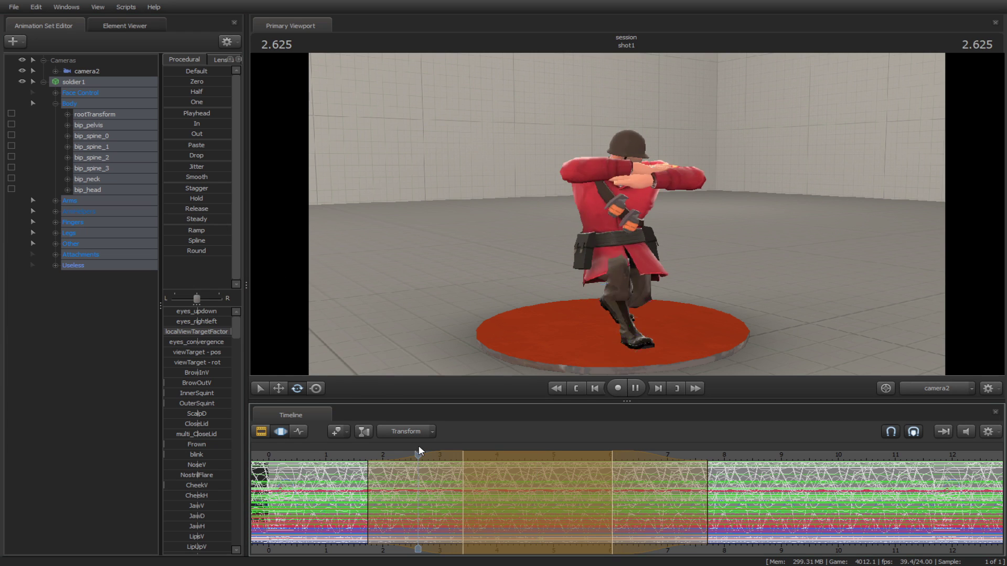
{"action": "key", "text": "space"}
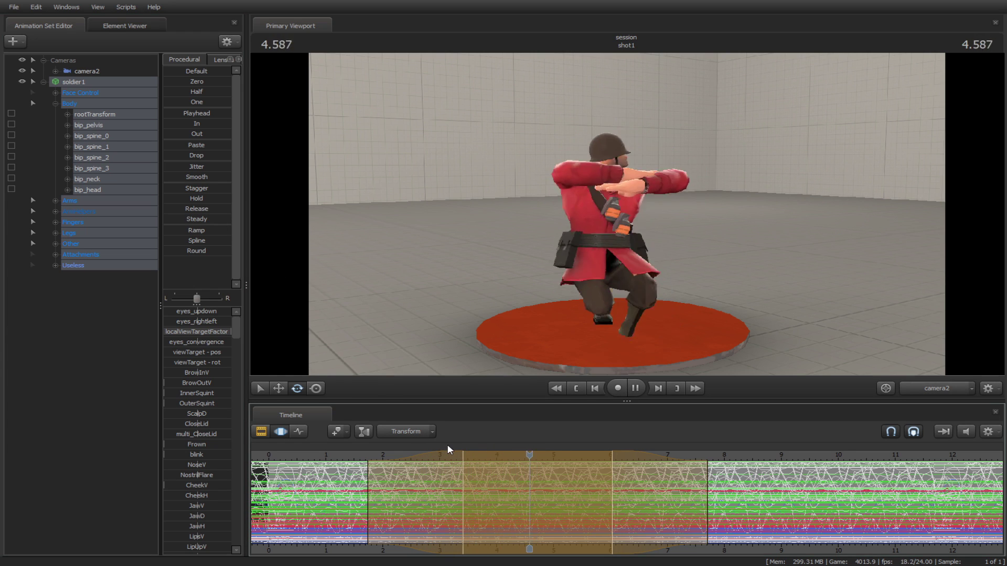
{"action": "key", "text": "space"}
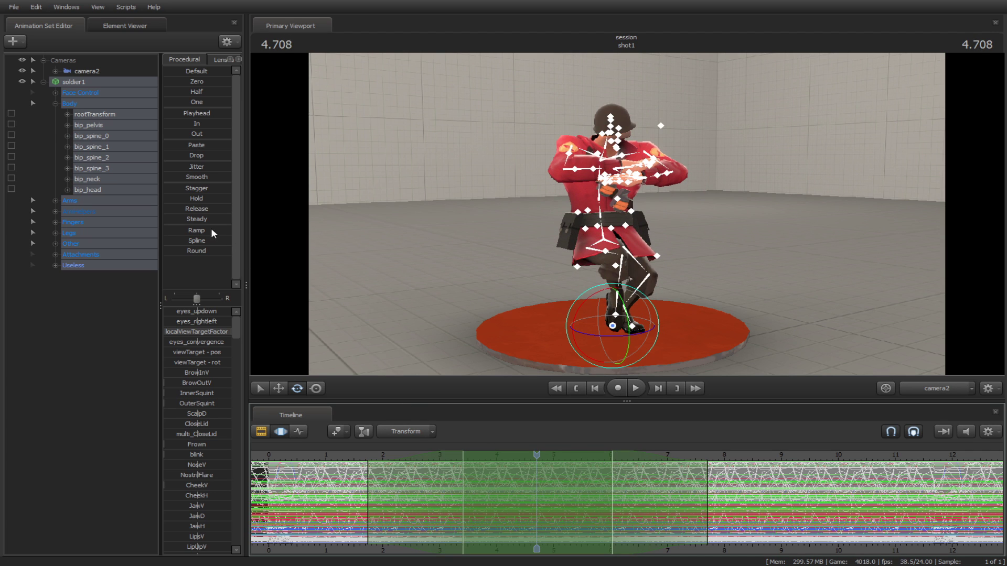
Try the Ramp preset at full strength on the time selection, preview the motion, and undo it
{"action": "left_click_drag", "start_coordinate": [194, 232], "coordinate": [231, 232]}
{"action": "key", "text": "space"}
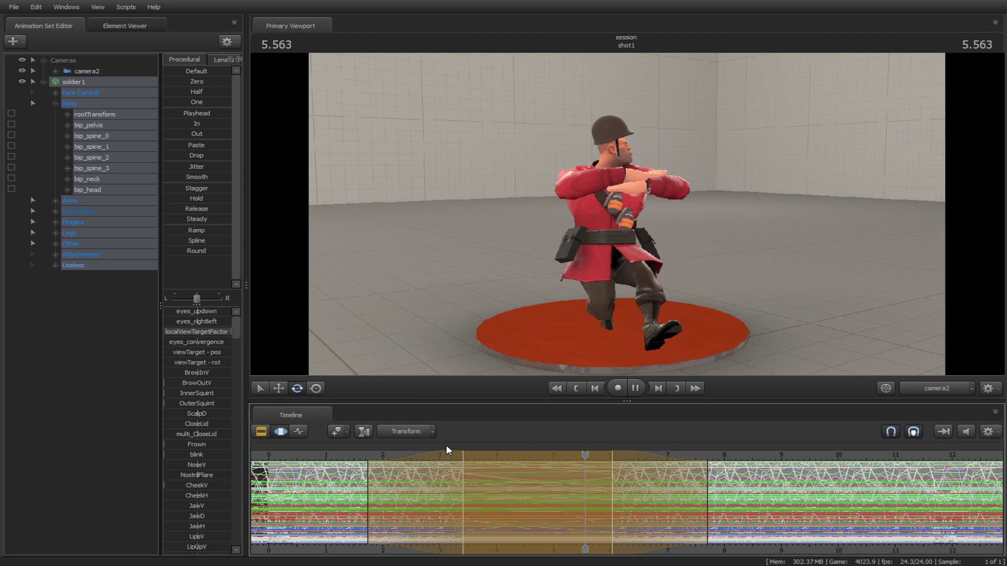
{"action": "key", "text": "space"}
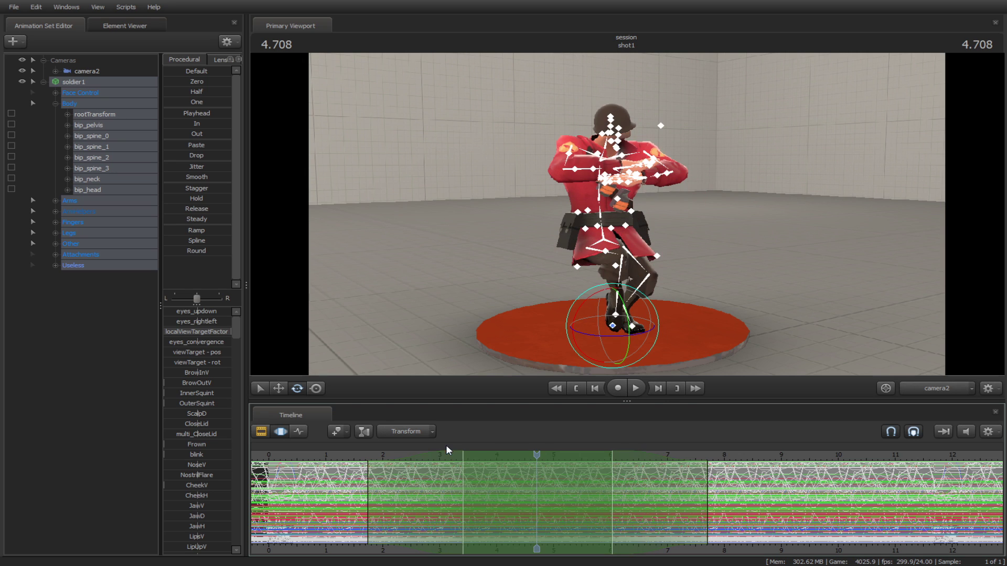
Try the Spline preset on the time selection, preview it from about 3.2 seconds, and undo the changes
{"action": "left_click", "coordinate": [196, 241]}
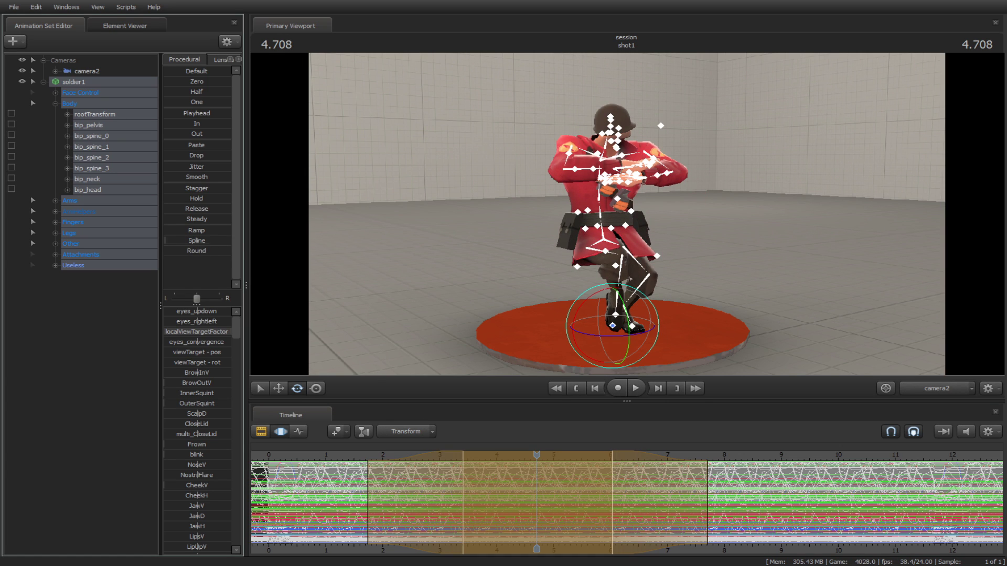
{"action": "left_click", "coordinate": [450, 449]}
{"action": "key", "text": "space"}
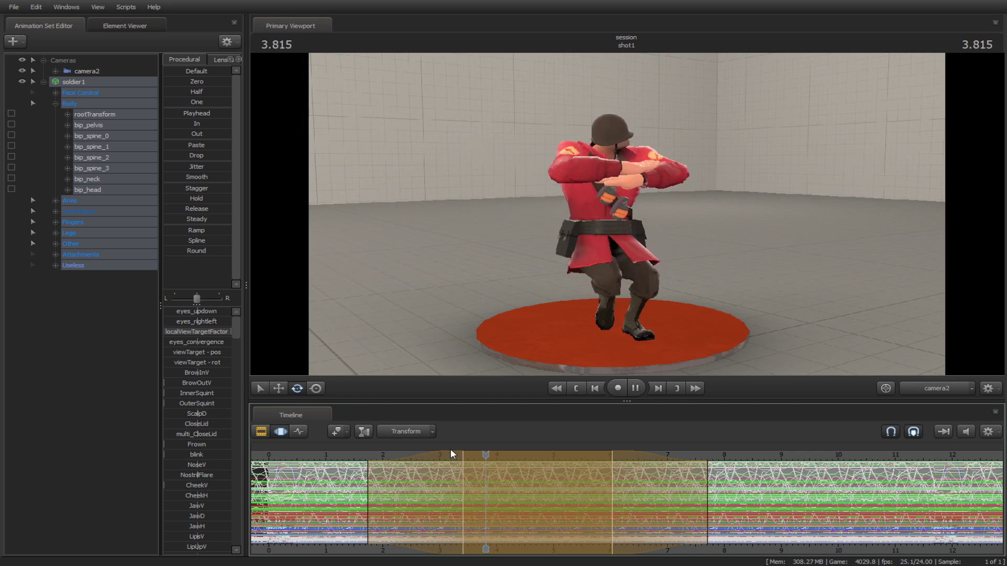
{"action": "key", "text": "space"}
{"action": "key", "text": "ctrl+z"}
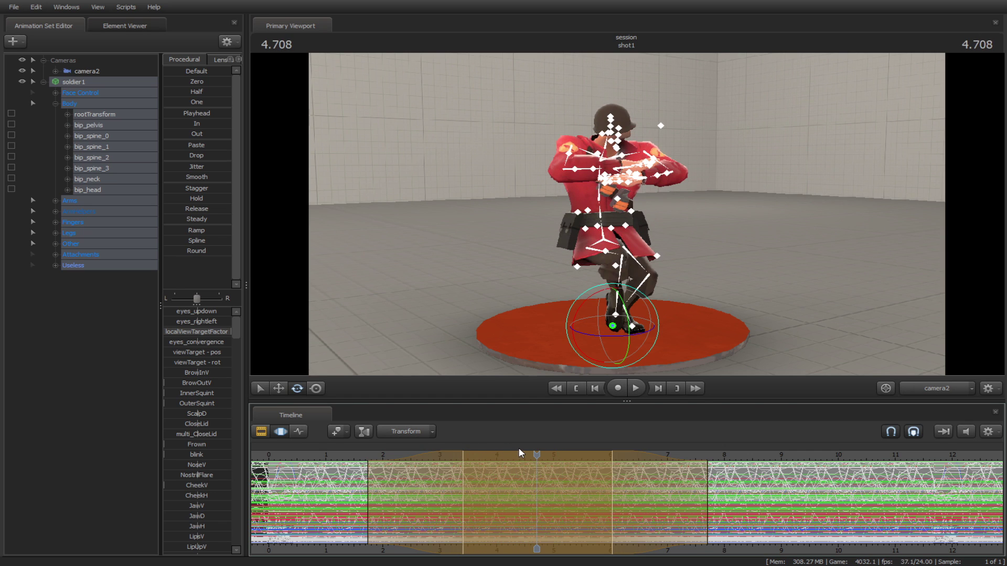
{"action": "key", "text": "ctrl+z"}
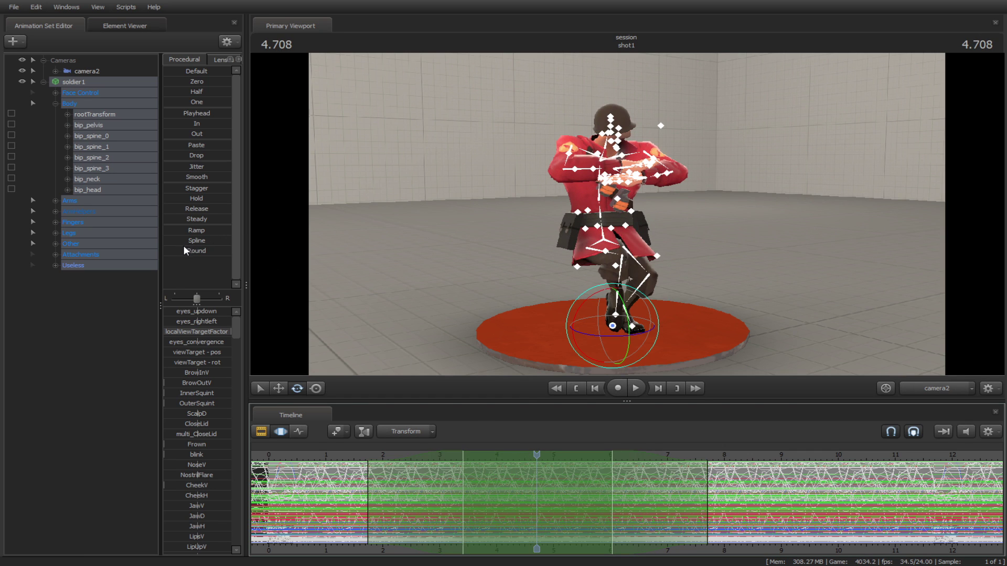
Apply the Round preset to the soldier's time selection and preview the motion from about 1.8 seconds
{"action": "left_click_drag", "start_coordinate": [175, 249], "coordinate": [179, 249]}
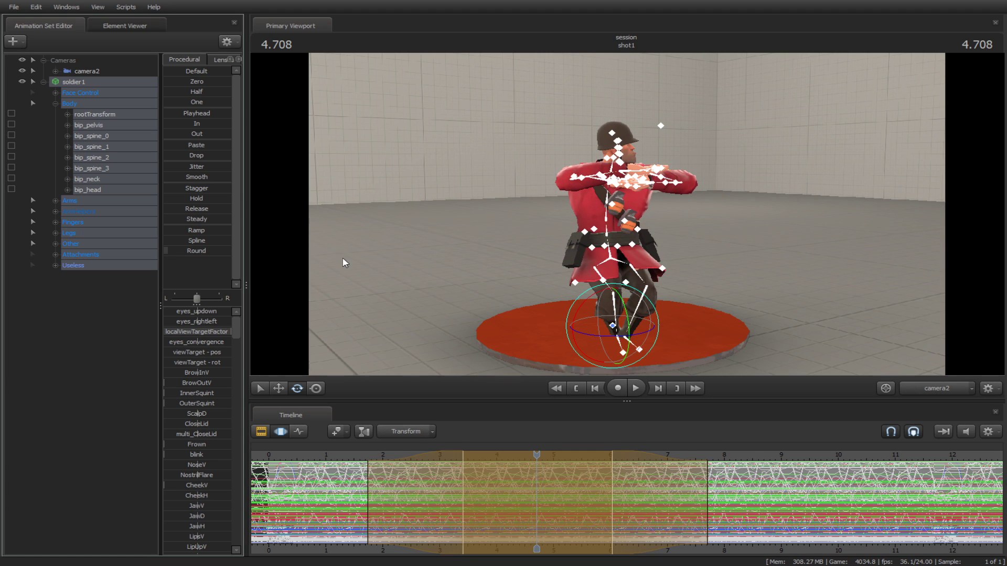
{"action": "left_click", "coordinate": [371, 446]}
{"action": "key", "text": "space"}
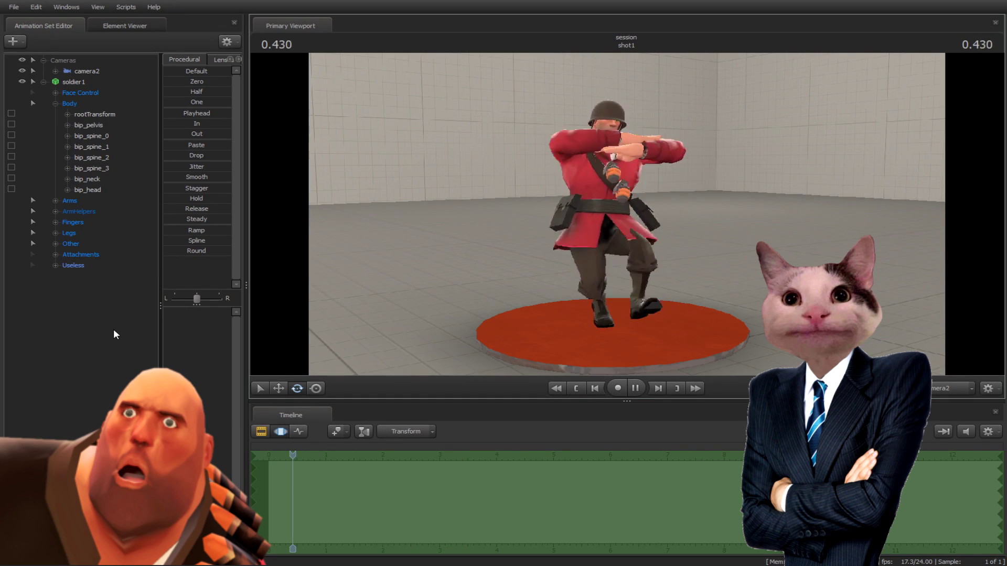
{"action": "scroll", "coordinate": [567, 513], "scroll_direction": "down", "scroll_amount": 2}
{"action": "scroll", "coordinate": [567, 514], "scroll_direction": "down", "scroll_amount": 5}
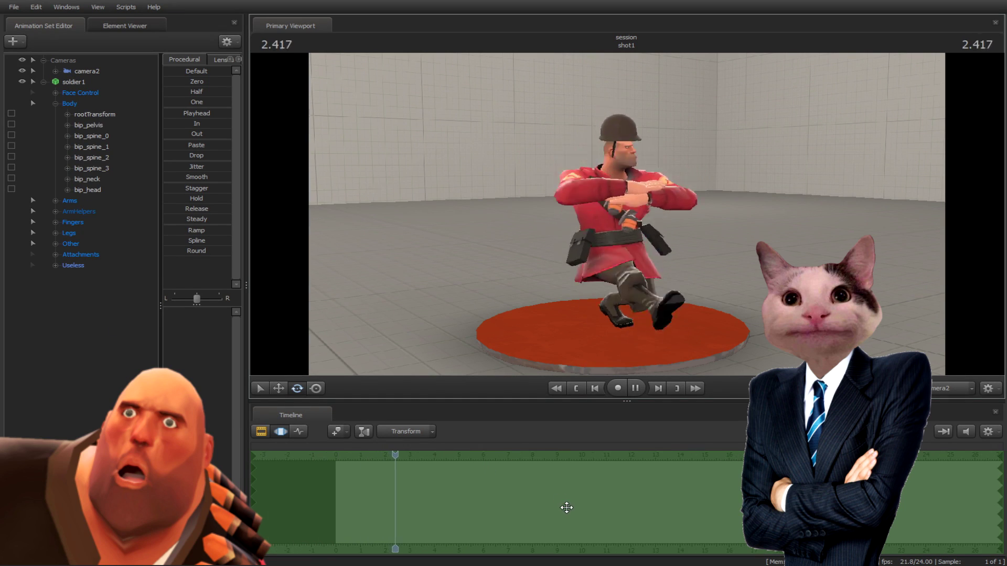
{"action": "scroll", "coordinate": [558, 489], "scroll_direction": "up", "scroll_amount": 1}
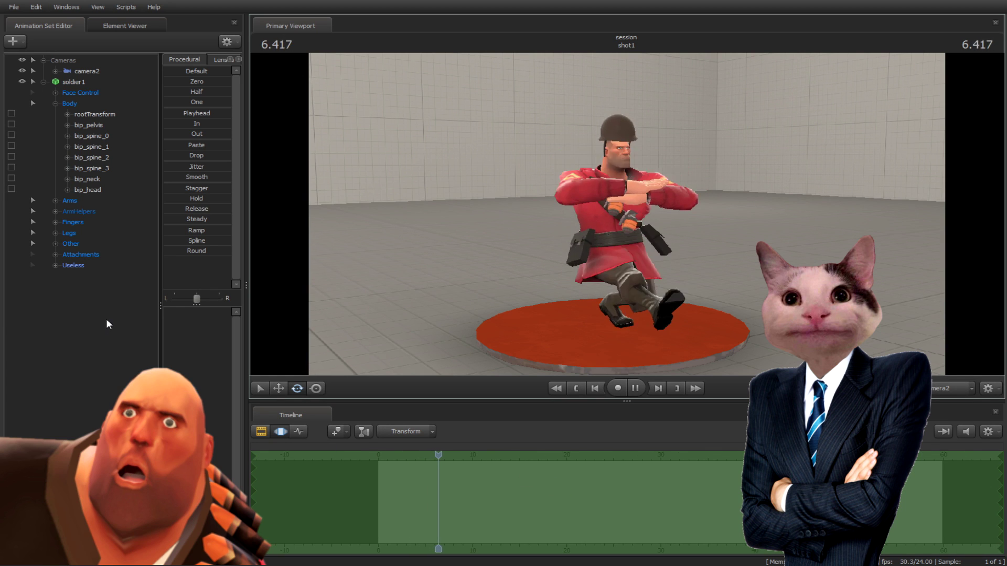